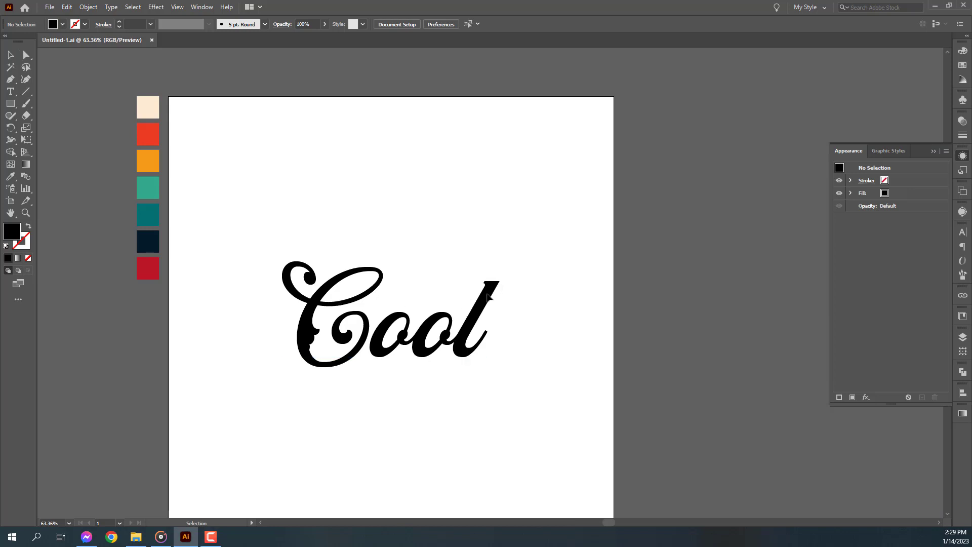
Step: Enlarge the "Cool" text on the artboard to a font size of about 455.6
{"action": "left_click", "coordinate": [485, 299]}
{"action": "left_click_drag", "start_coordinate": [499, 249], "coordinate": [565, 207]}
{"action": "left_click", "coordinate": [552, 183]}
{"action": "left_click", "coordinate": [532, 326]}
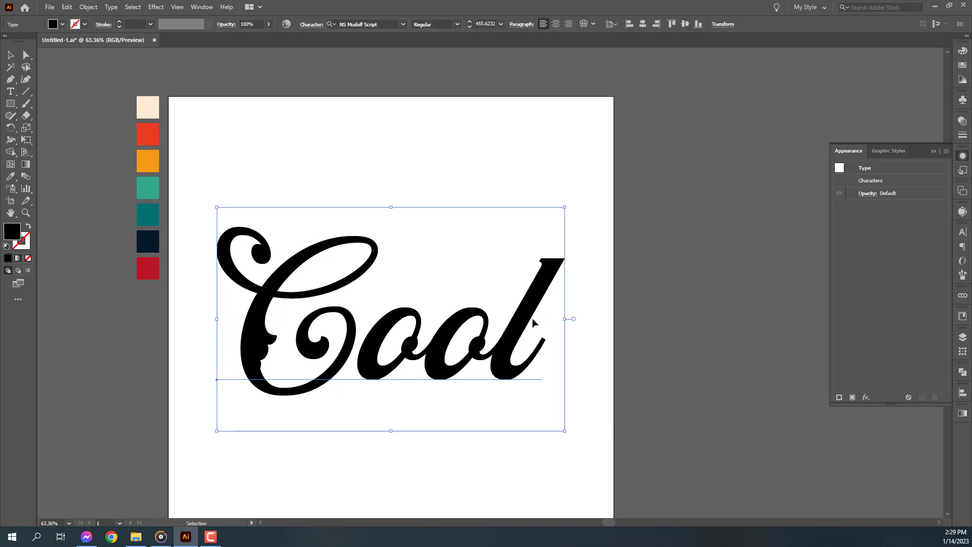
{"action": "left_click", "coordinate": [474, 179]}
{"action": "left_click", "coordinate": [526, 282]}
{"action": "left_click", "coordinate": [695, 123]}
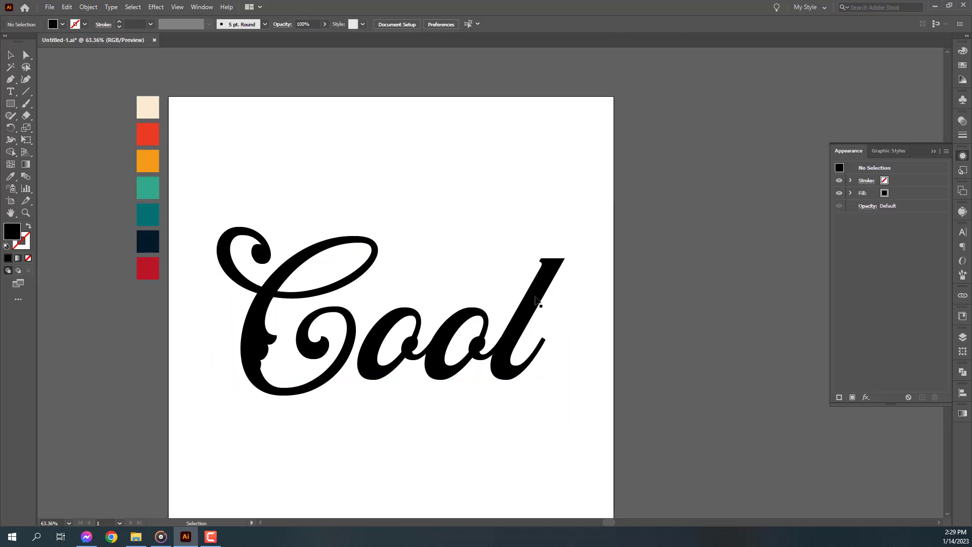
{"action": "left_click", "coordinate": [538, 303]}
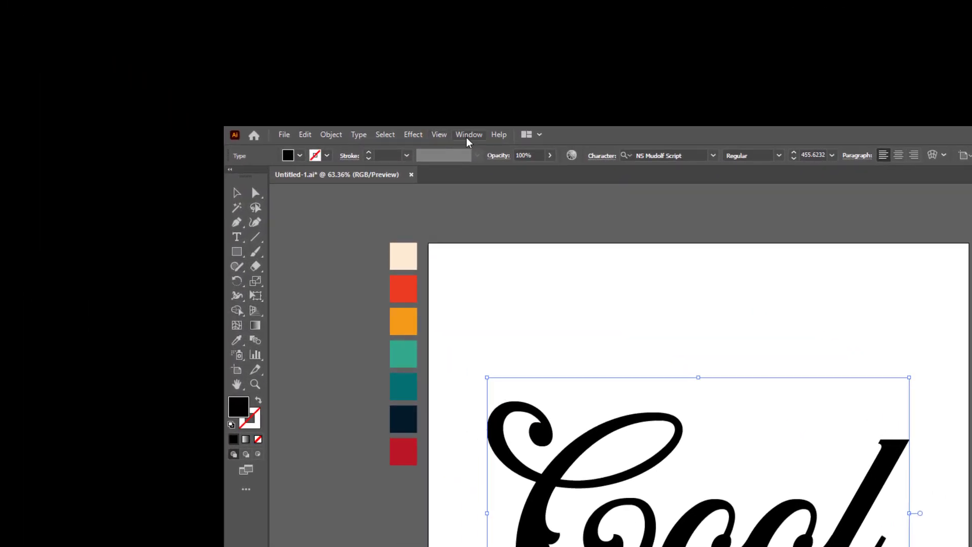
{"action": "left_click", "coordinate": [201, 7]}
{"action": "left_click", "coordinate": [532, 283]}
{"action": "left_click", "coordinate": [463, 136]}
Step: Remove the base fill from the "Cool" text and add a new appearance fill sampled from the cream swatch
{"action": "left_click", "coordinate": [510, 284]}
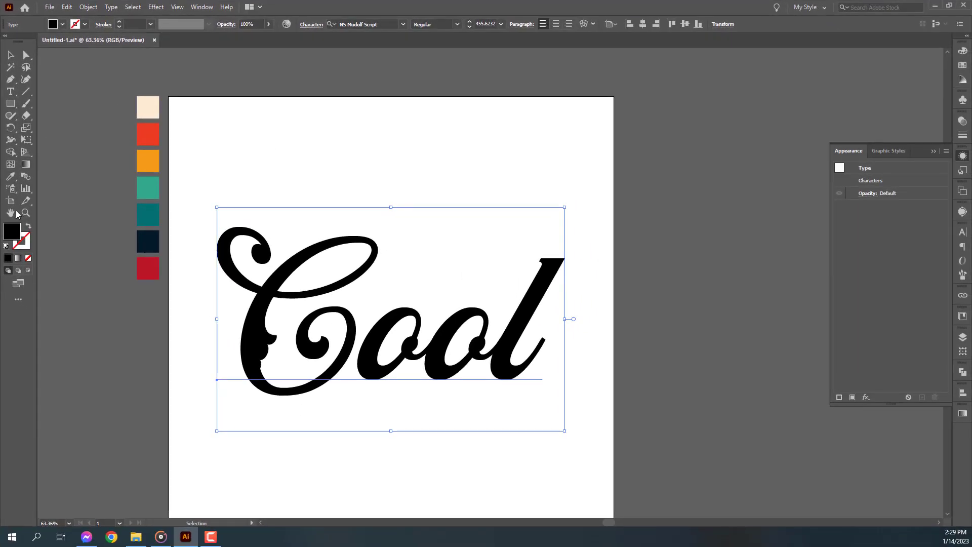
{"action": "left_click", "coordinate": [28, 257]}
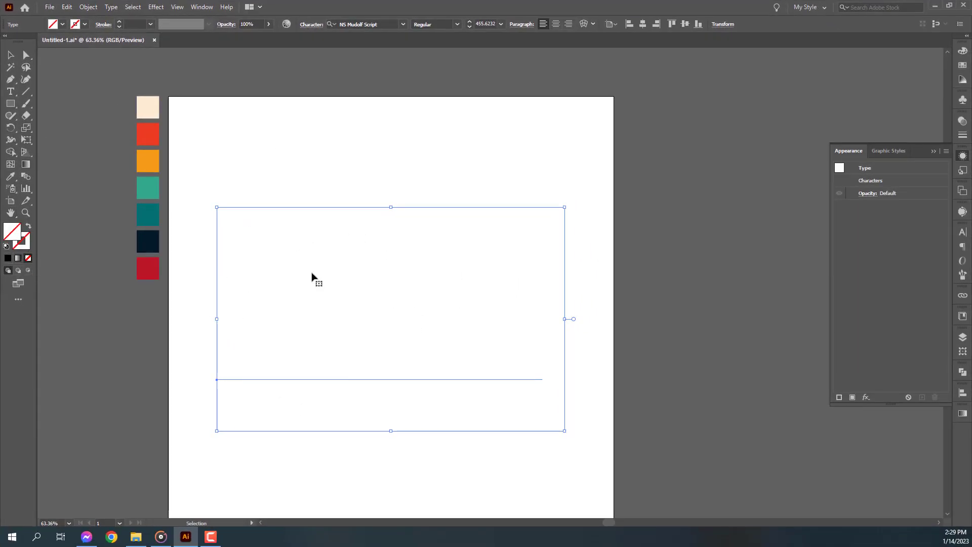
{"action": "left_click", "coordinate": [853, 397]}
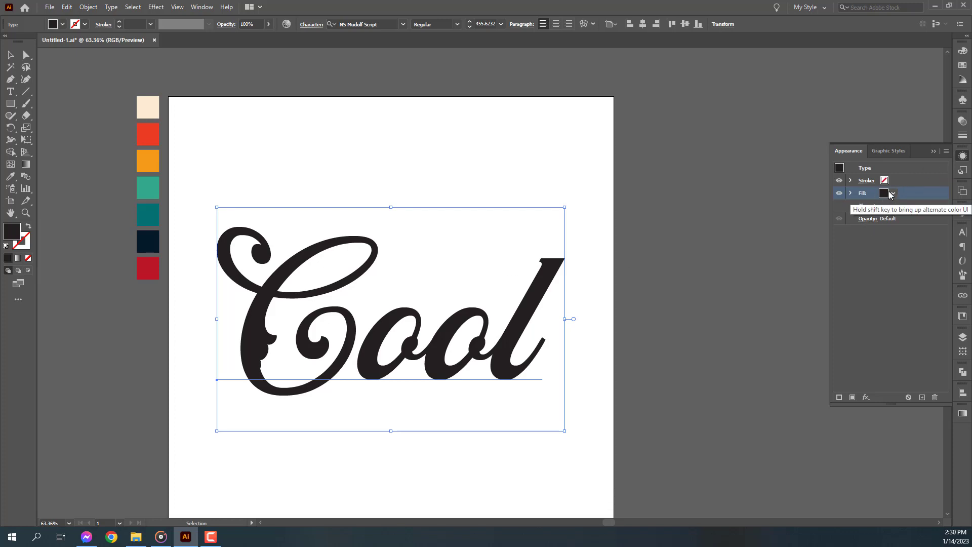
{"action": "key", "text": "i"}
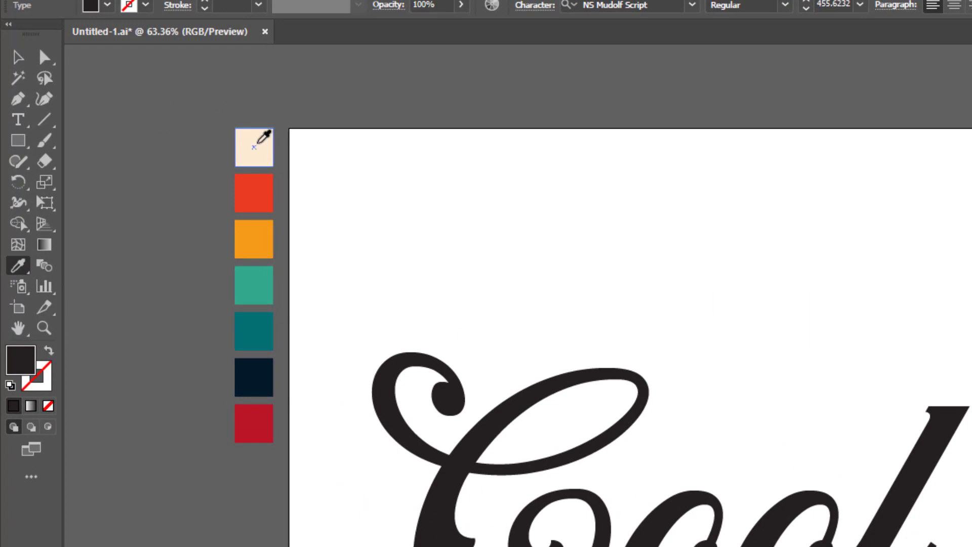
{"action": "left_click", "coordinate": [251, 150]}
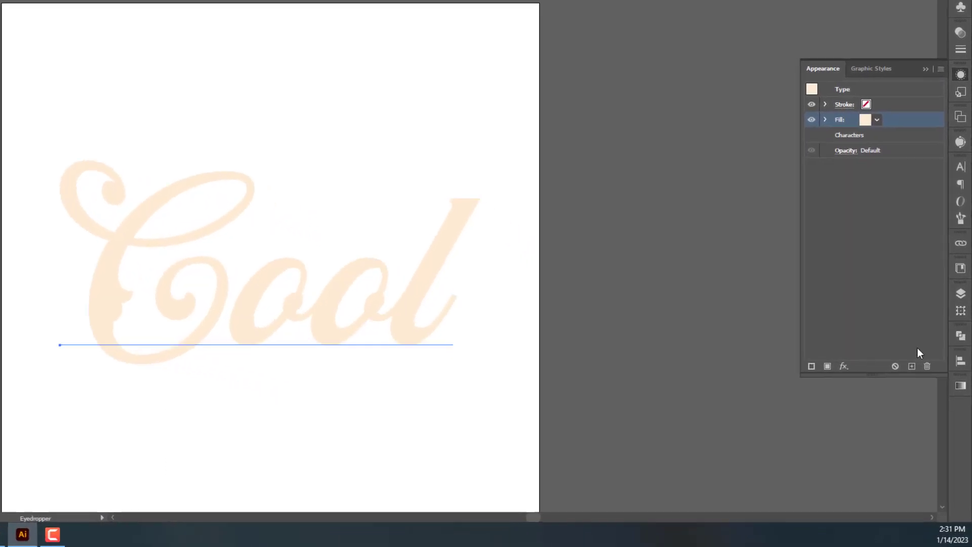
Step: Duplicate the cream fill and recolour the lower copy with the red swatch
{"action": "left_click", "coordinate": [912, 366]}
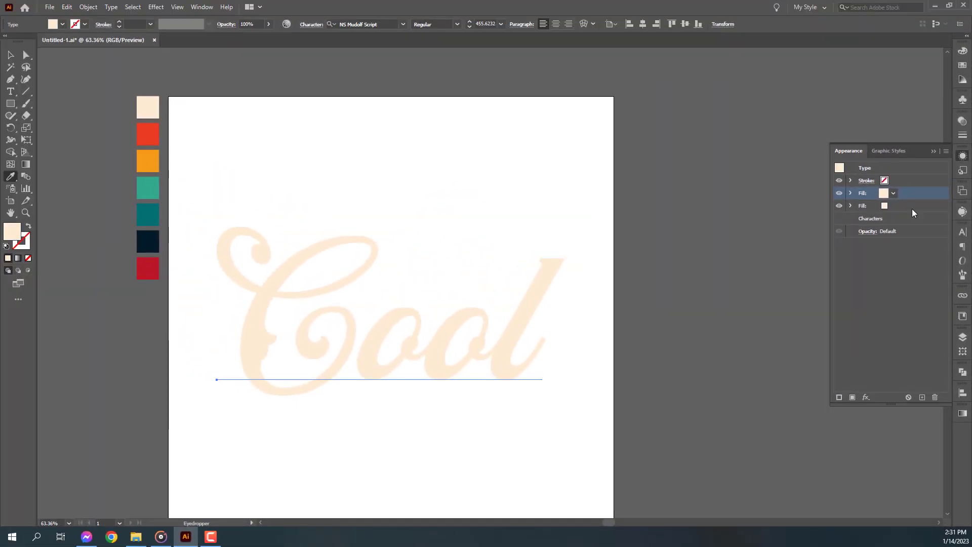
{"action": "left_click", "coordinate": [909, 208]}
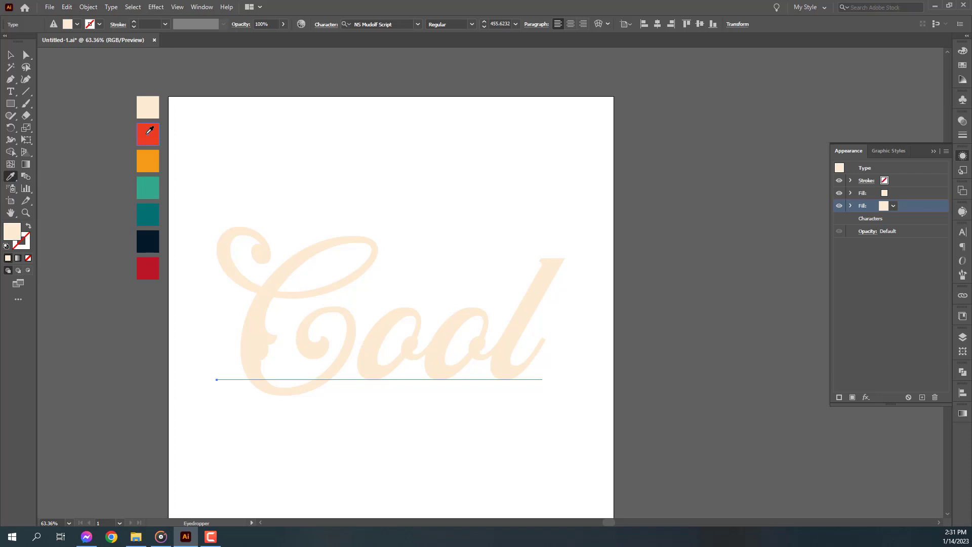
{"action": "left_click", "coordinate": [149, 131]}
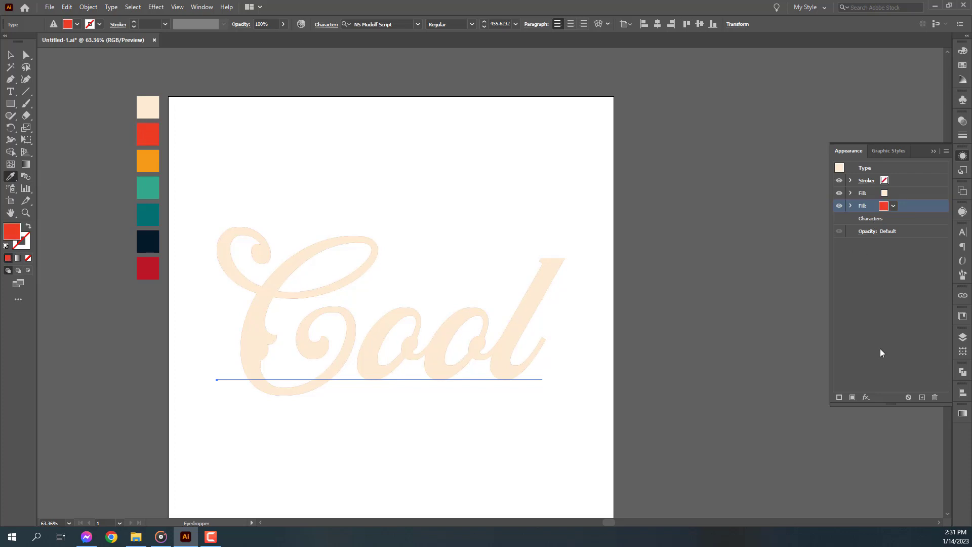
Step: Add a Transform effect to the red fill that moves it 1 px horizontally and 1 px vertically
{"action": "key", "text": "v"}
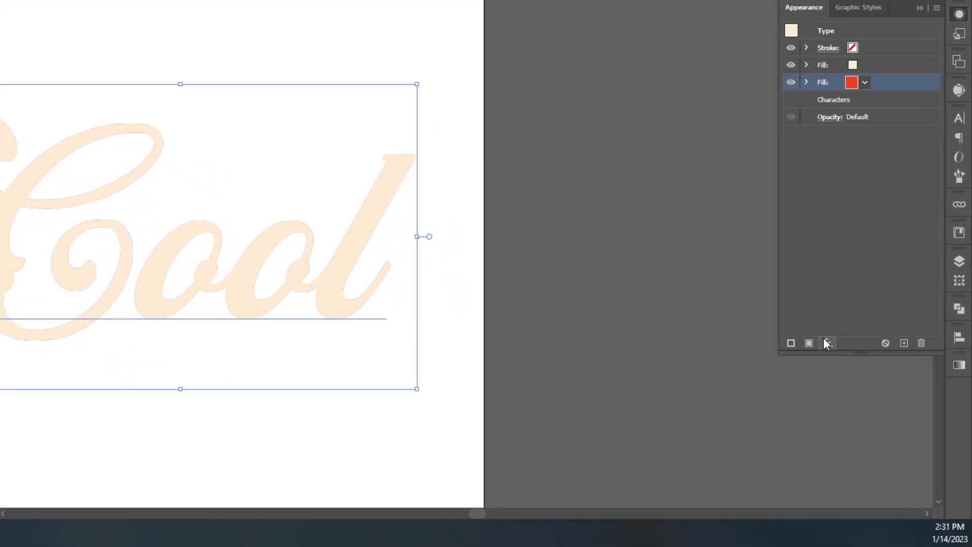
{"action": "left_click", "coordinate": [859, 388]}
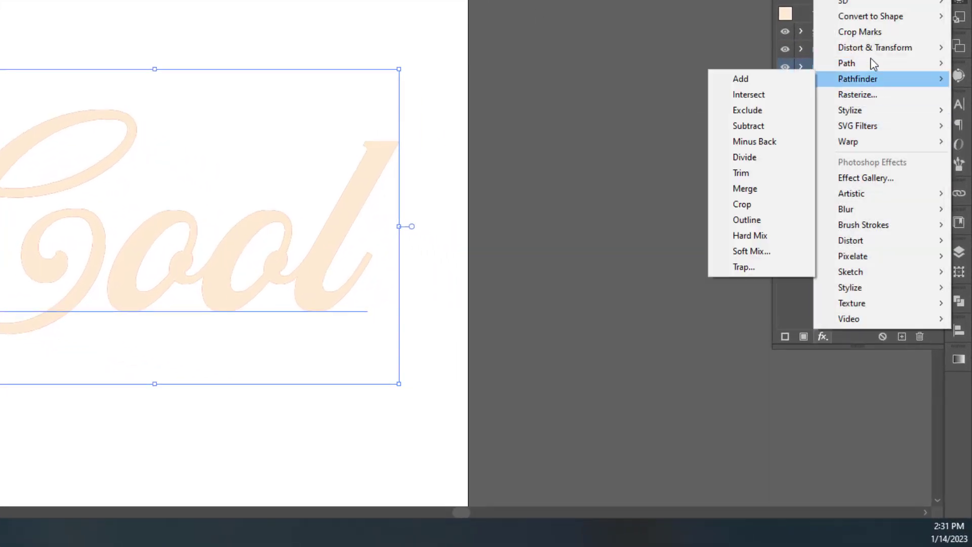
{"action": "mouse_move", "coordinate": [888, 176]}
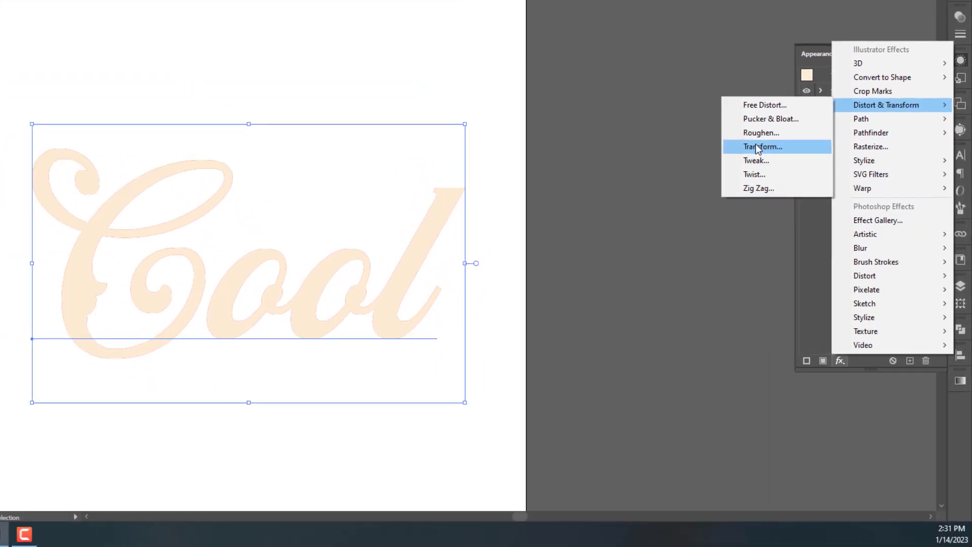
{"action": "left_click", "coordinate": [727, 94]}
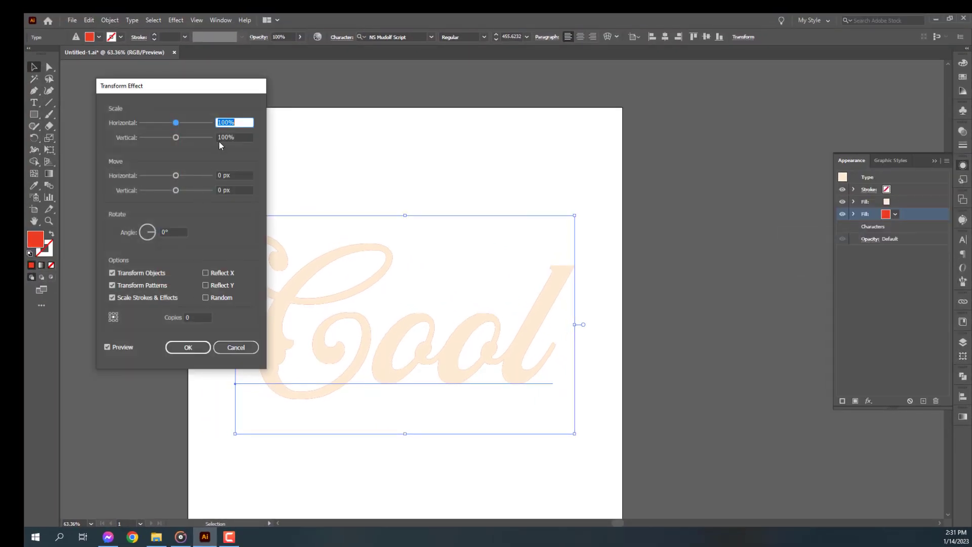
{"action": "left_click", "coordinate": [232, 175]}
{"action": "key", "text": "Up"}
{"action": "key", "text": "Up"}
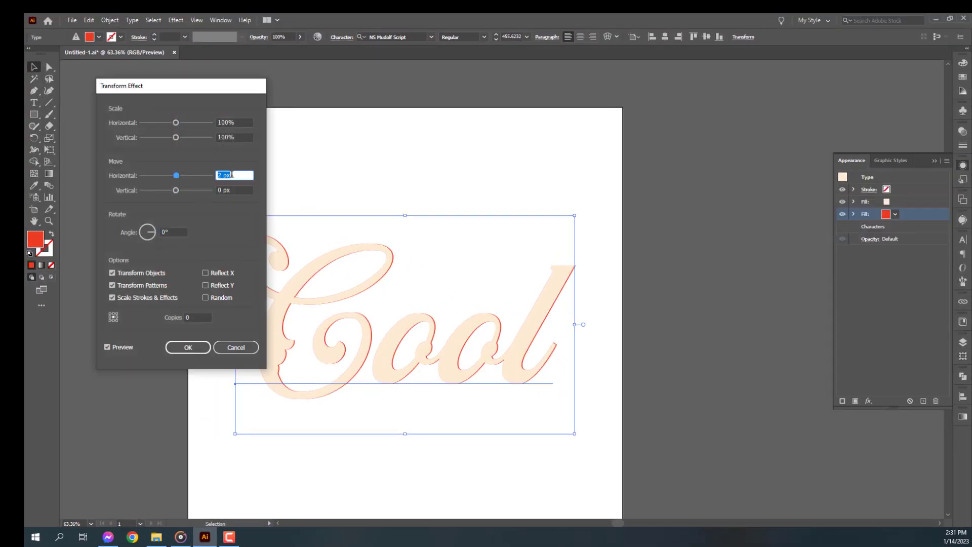
{"action": "key", "text": "Down"}
{"action": "left_click", "coordinate": [233, 190]}
{"action": "key", "text": "Up"}
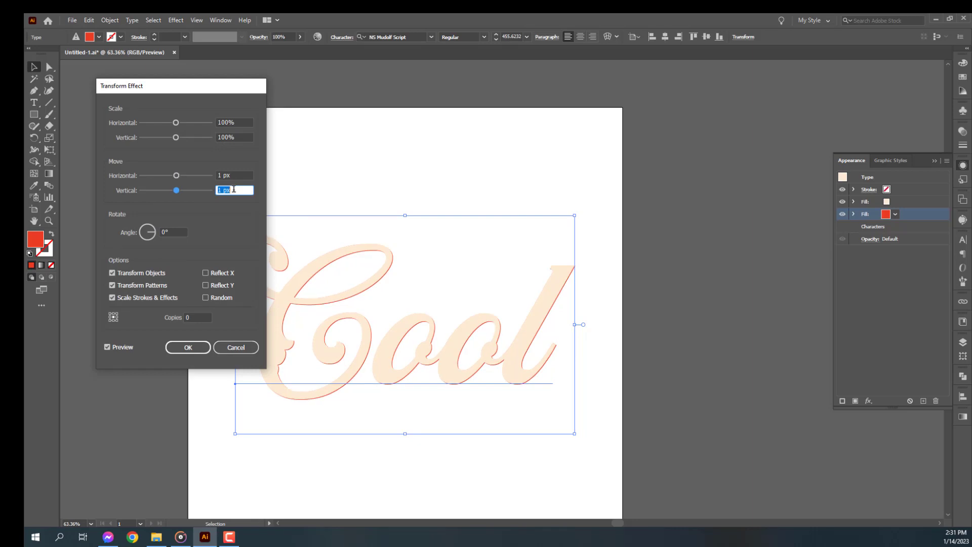
Step: Set the red fill's Transform effect to 4 copies and apply it
{"action": "left_click", "coordinate": [192, 317]}
{"action": "key", "text": "Up"}
{"action": "key", "text": "Up"}
{"action": "key", "text": "Up"}
{"action": "key", "text": "Up"}
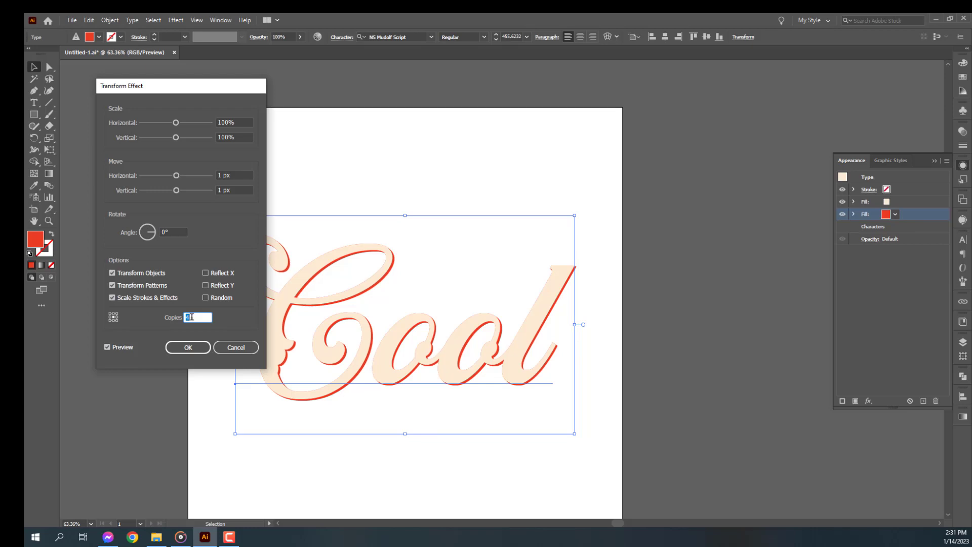
{"action": "left_click", "coordinate": [192, 351]}
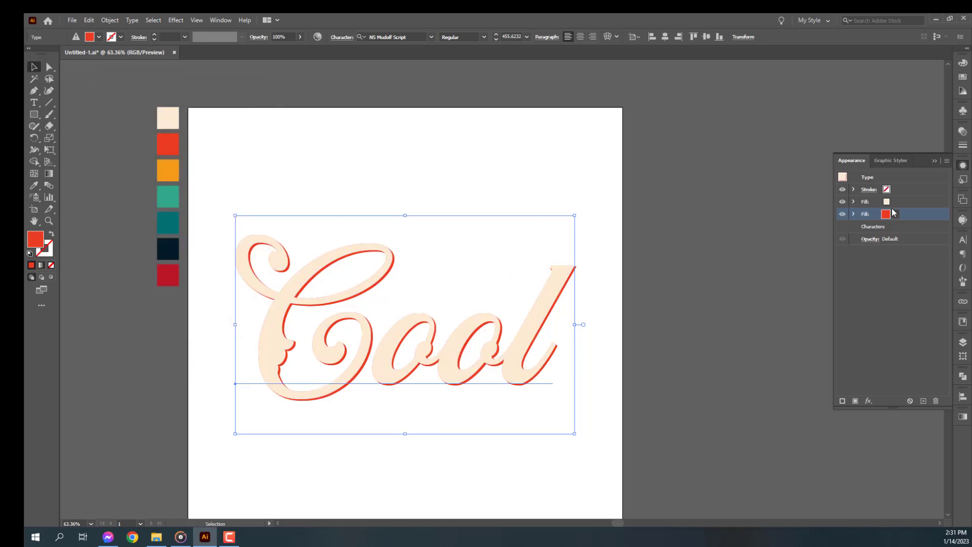
Step: Duplicate the red fill and open the lower copy's Transform effect for editing
{"action": "left_click", "coordinate": [924, 401]}
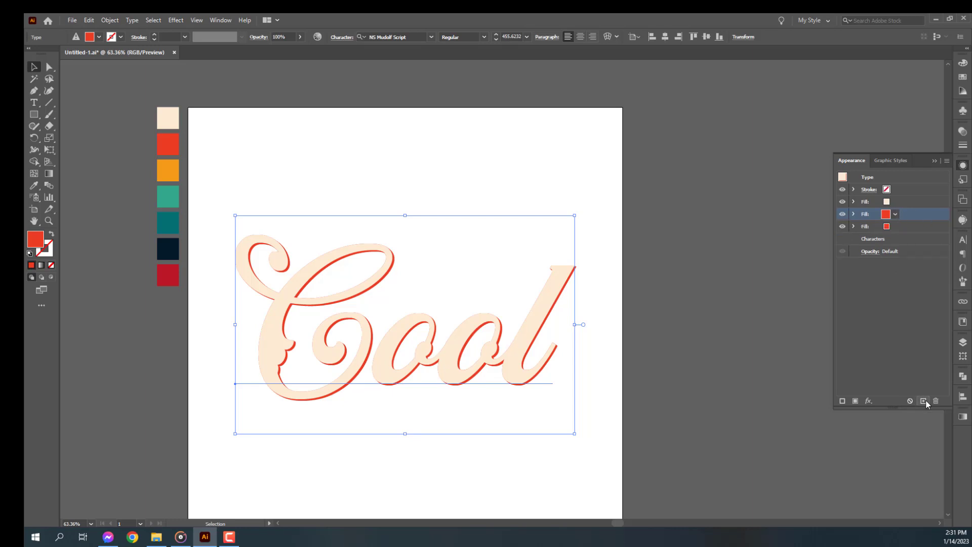
{"action": "left_click", "coordinate": [853, 226]}
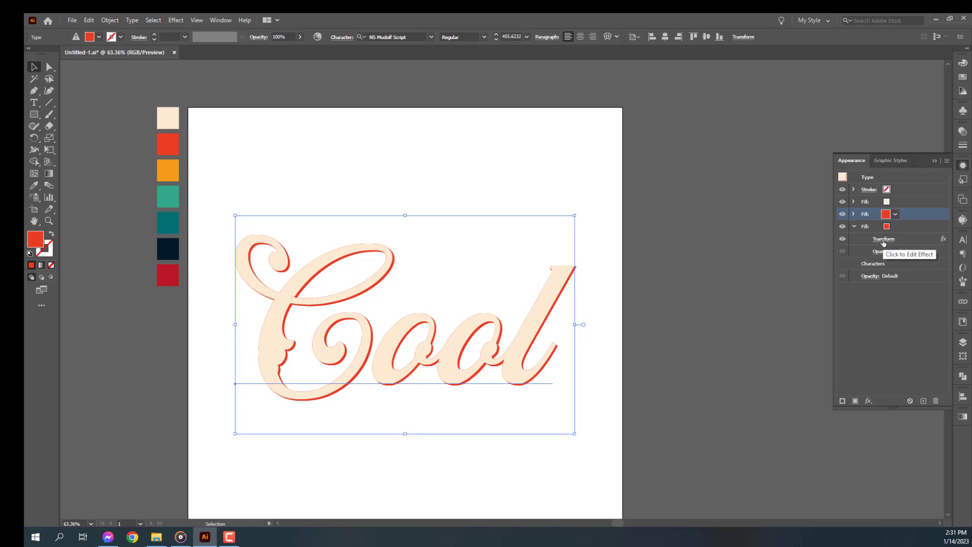
{"action": "left_click", "coordinate": [884, 239]}
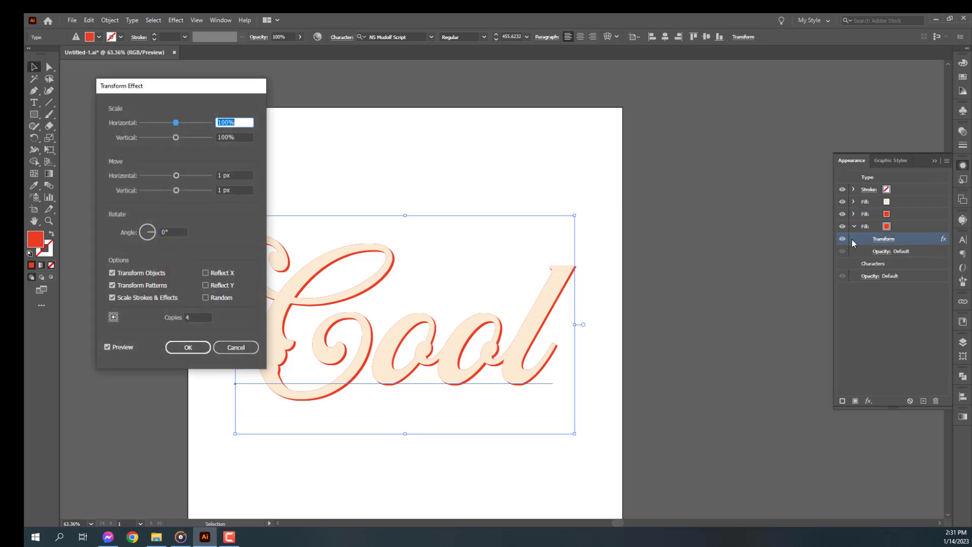
{"action": "left_click", "coordinate": [233, 175]}
{"action": "key", "text": "Up"}
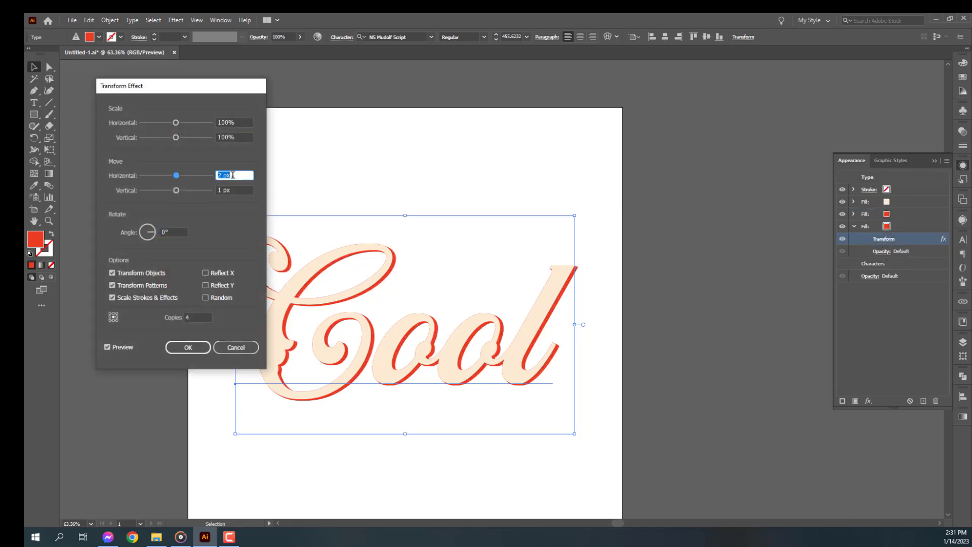
{"action": "key", "text": "Down"}
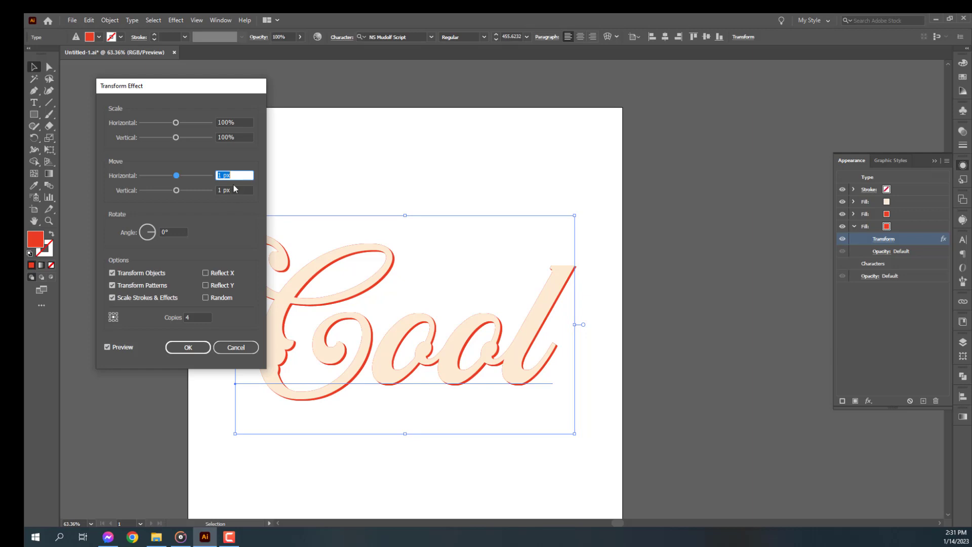
{"action": "key", "text": "Up"}
{"action": "key", "text": "Down"}
Step: Set the lower red fill's Transform effect to 8 copies and apply it
{"action": "left_click", "coordinate": [196, 317]}
{"action": "key", "text": "Up"}
{"action": "key", "text": "Up"}
{"action": "key", "text": "Up"}
{"action": "key", "text": "Up"}
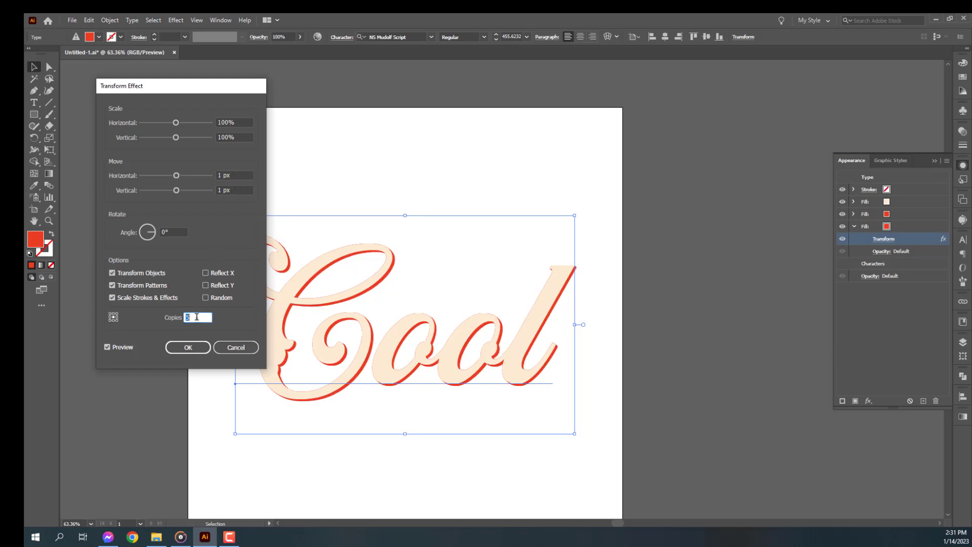
{"action": "left_click", "coordinate": [189, 347]}
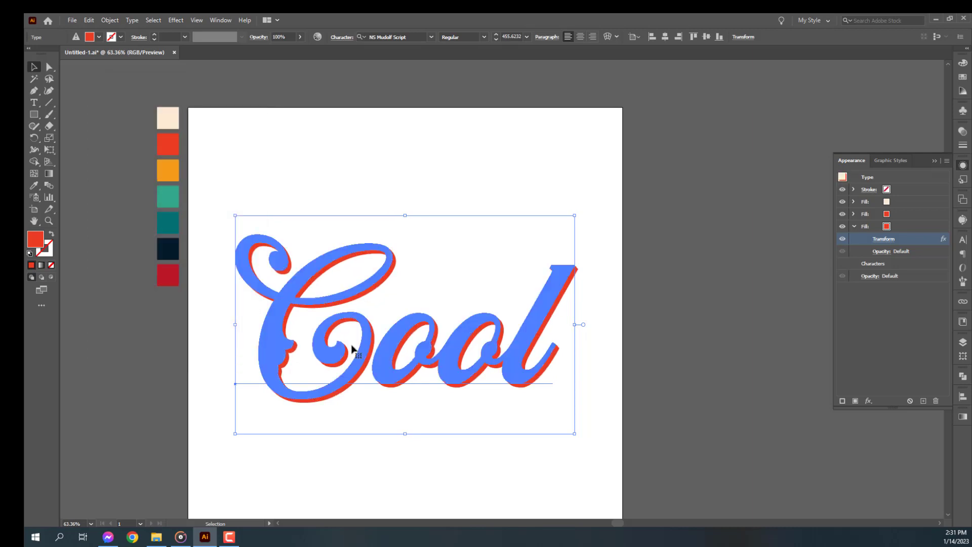
Step: Recolour the lowest fill with the orange swatch, then duplicate that fill and select the lower copy
{"action": "left_click", "coordinate": [34, 186]}
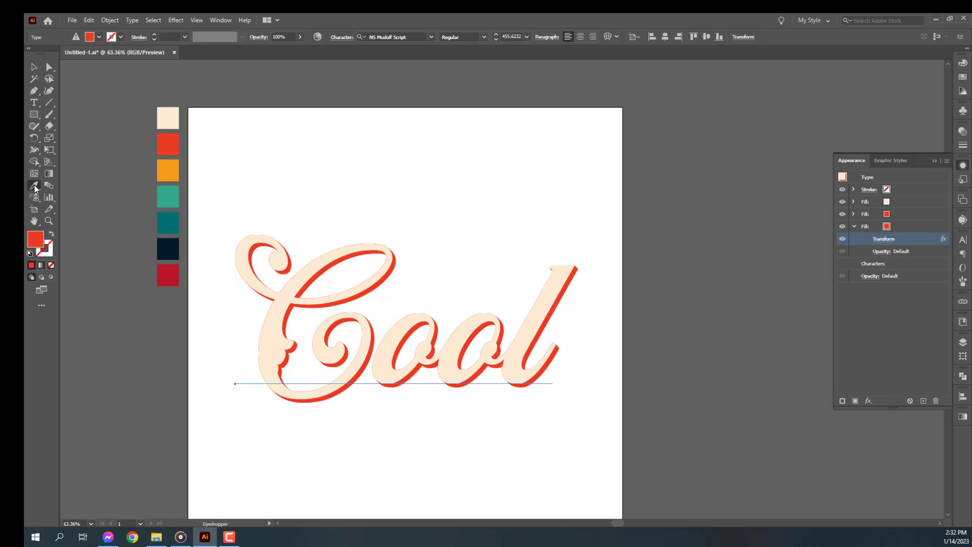
{"action": "left_click", "coordinate": [173, 171]}
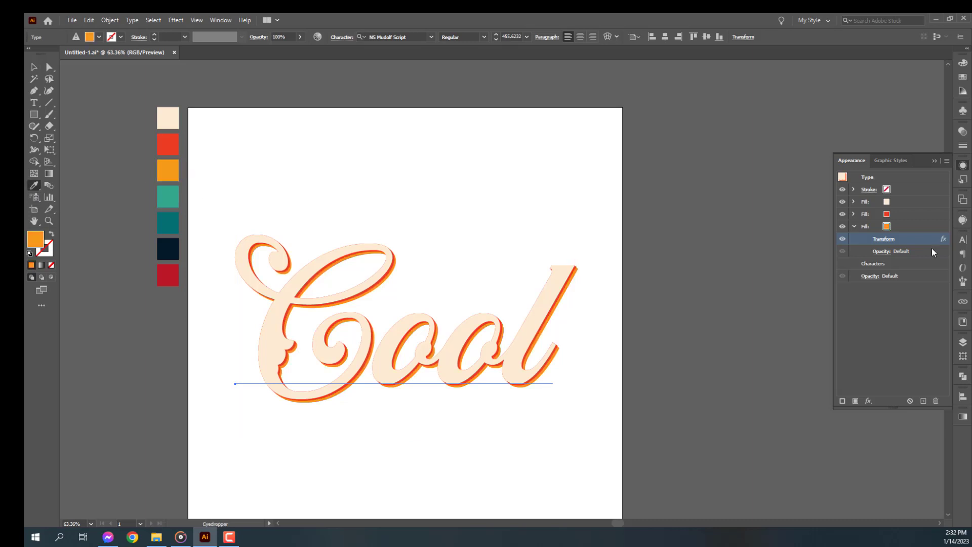
{"action": "left_click", "coordinate": [900, 230]}
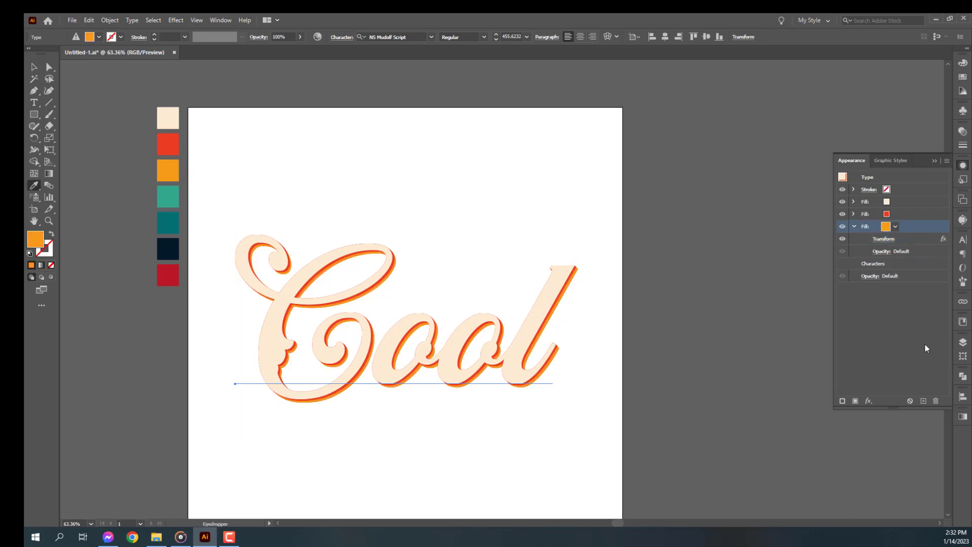
{"action": "left_click", "coordinate": [924, 401]}
{"action": "left_click", "coordinate": [905, 269]}
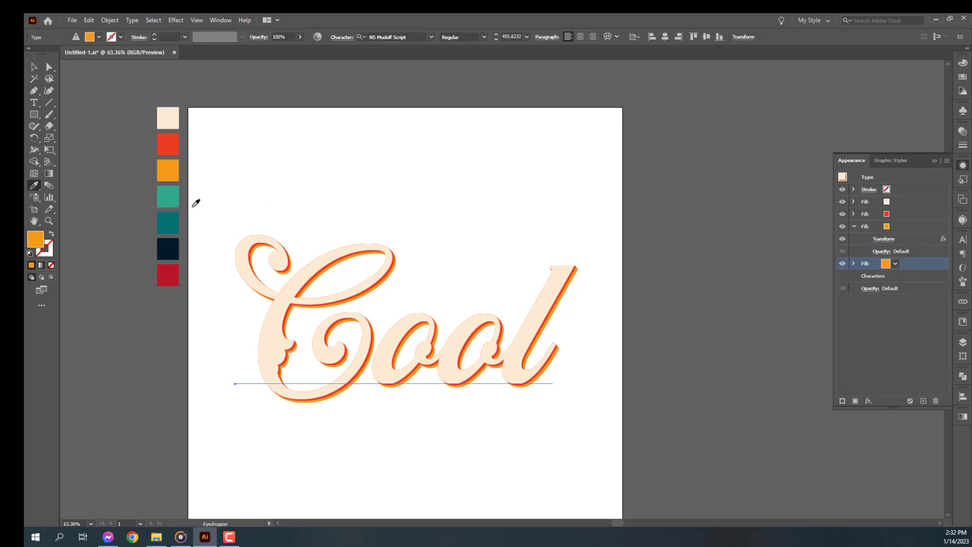
Step: Set the lowest orange fill's Transform effect to 12 copies and recolour that fill with the light green swatch
{"action": "left_click", "coordinate": [853, 263]}
{"action": "key", "text": "ctrl+alt+shift+e"}
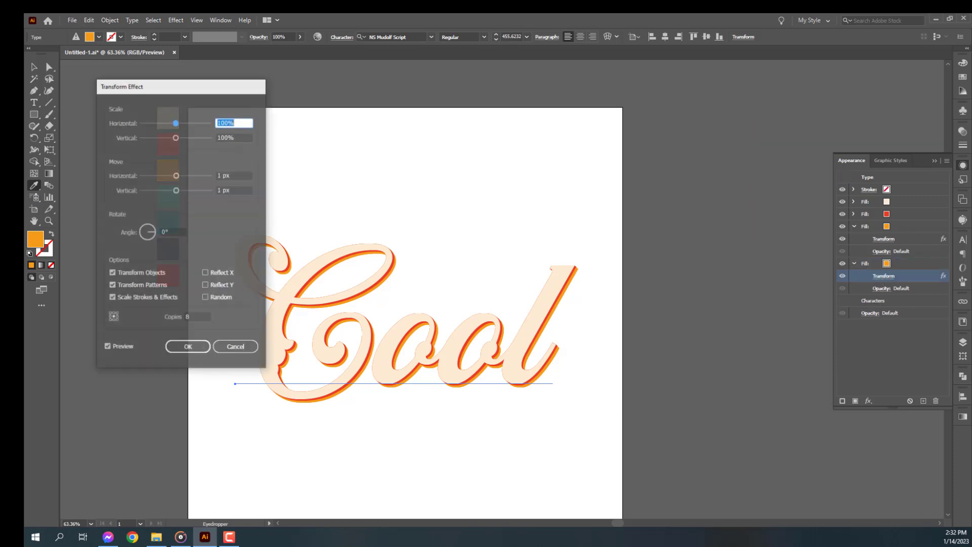
{"action": "left_click", "coordinate": [196, 316]}
{"action": "key", "text": "Up"}
{"action": "key", "text": "Up"}
{"action": "key", "text": "Up"}
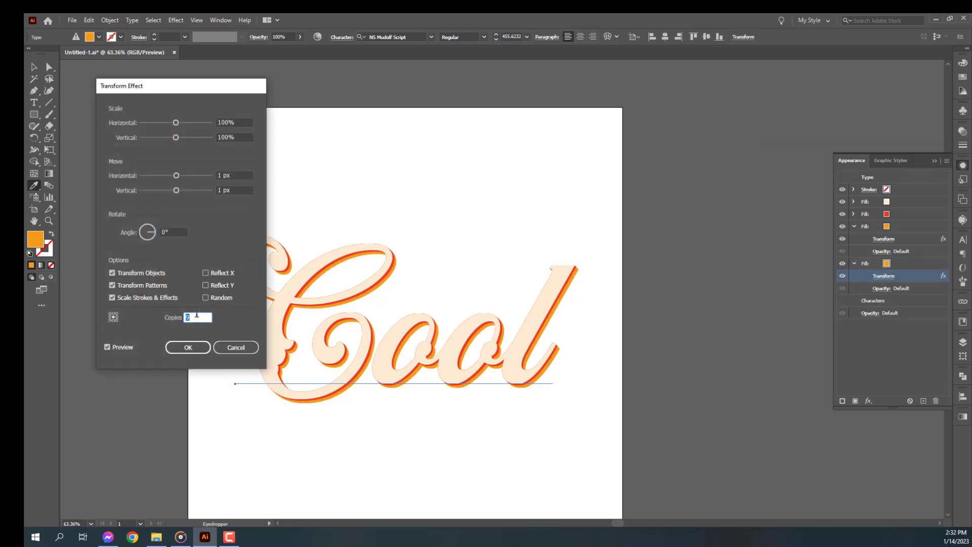
{"action": "key", "text": "Up"}
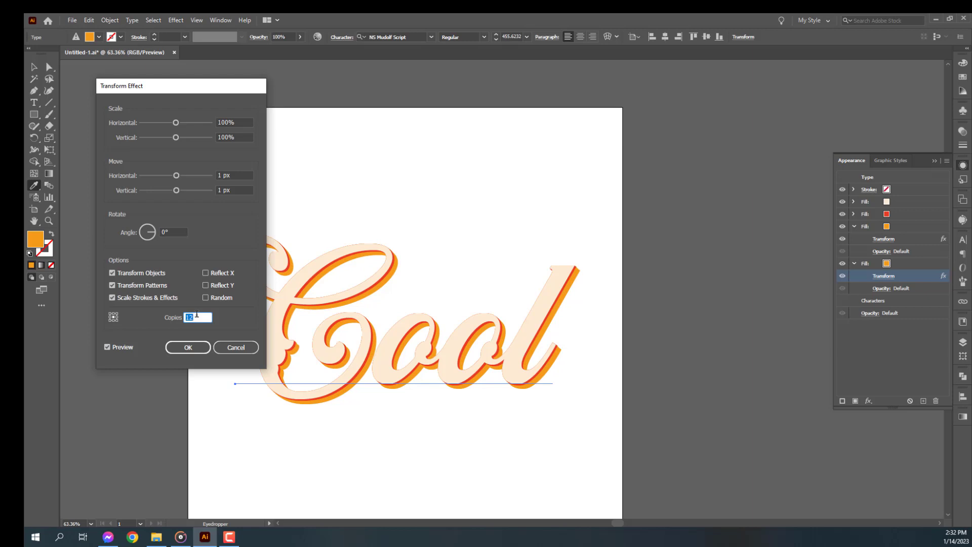
{"action": "left_click", "coordinate": [189, 347]}
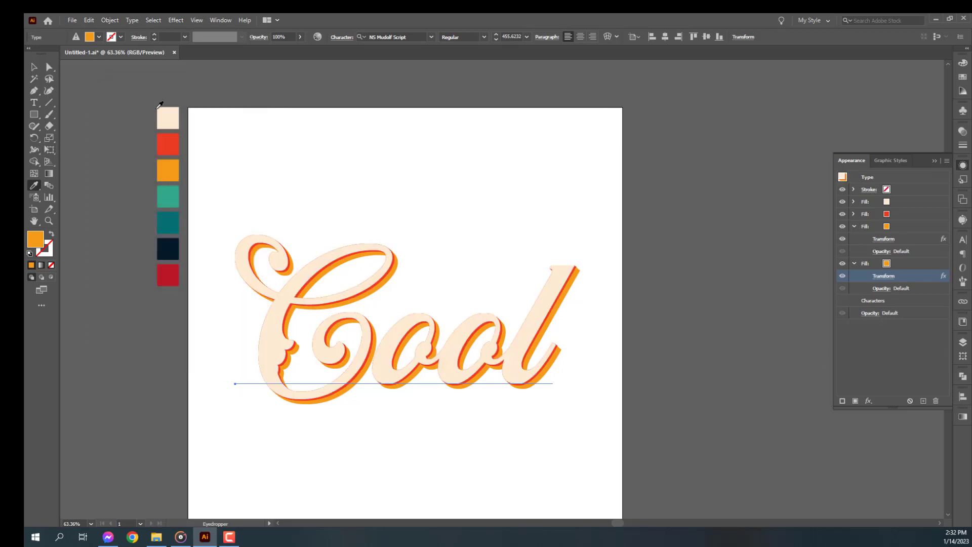
{"action": "left_click", "coordinate": [168, 194]}
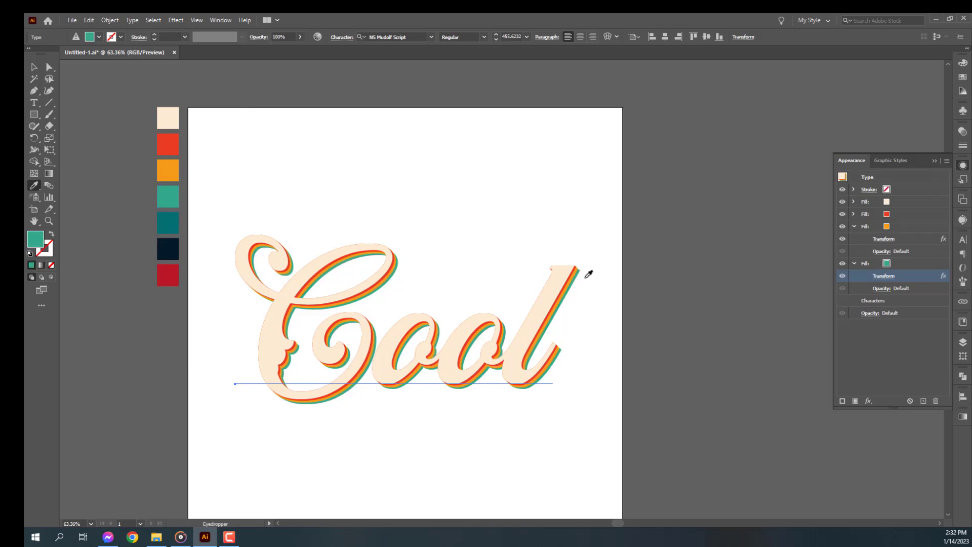
Step: Duplicate the light green fill of the "Cool" text and select the lower copy
{"action": "key", "text": "v"}
{"action": "key", "text": "ctrl+shift+a"}
{"action": "key", "text": "ctrl+0"}
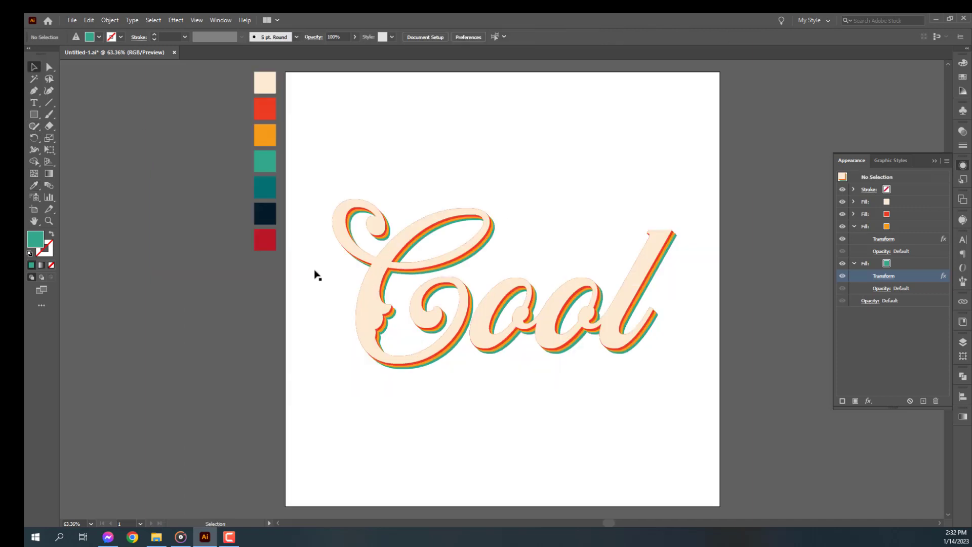
{"action": "left_click", "coordinate": [922, 263]}
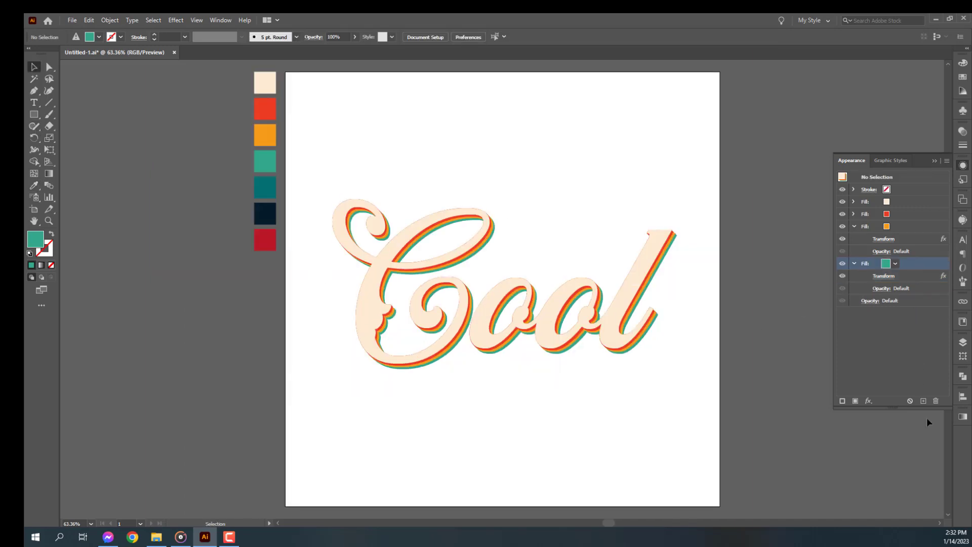
{"action": "left_click", "coordinate": [656, 270]}
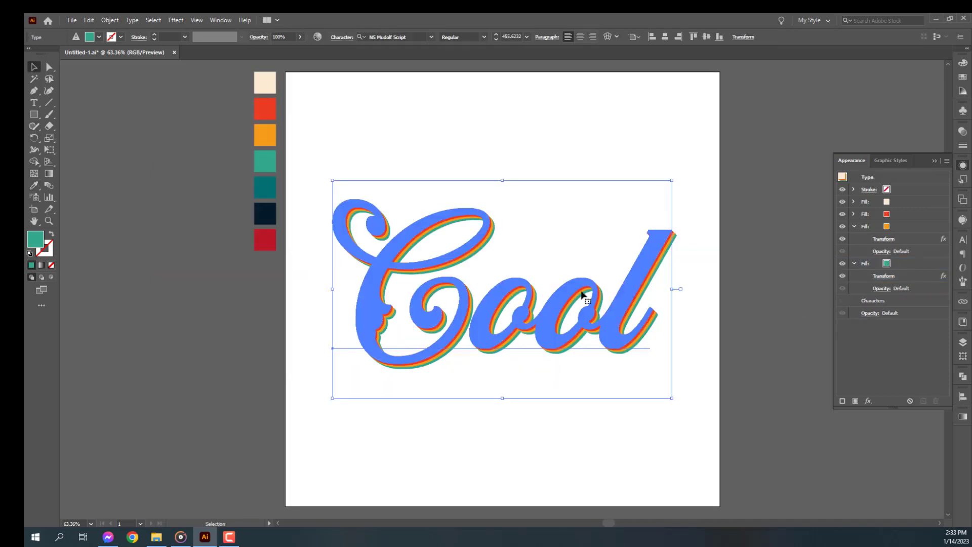
{"action": "left_click", "coordinate": [910, 267]}
{"action": "left_click", "coordinate": [922, 401]}
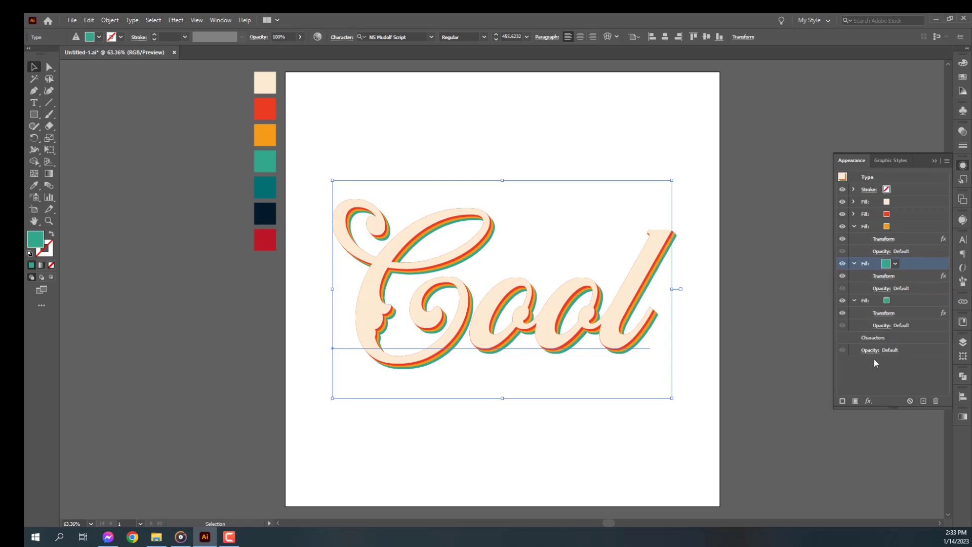
{"action": "left_click", "coordinate": [909, 300]}
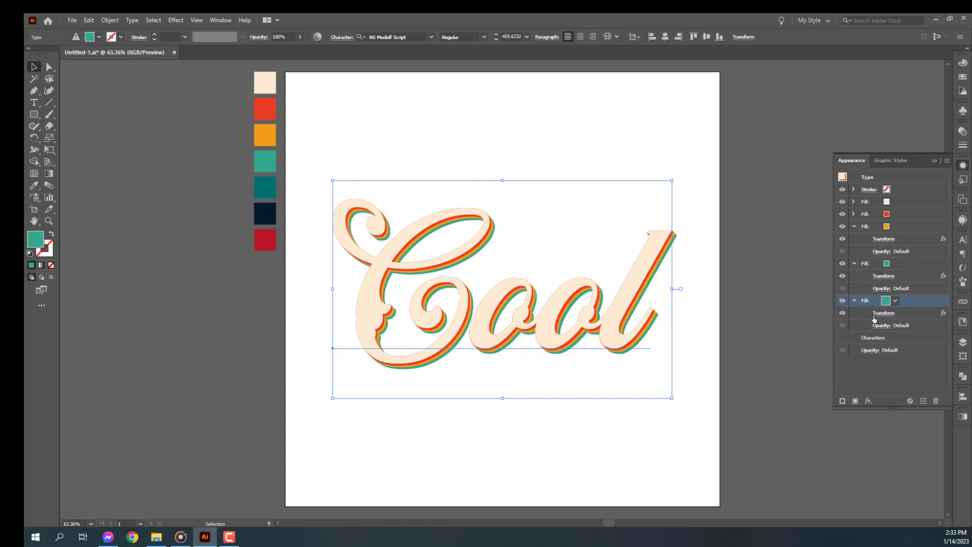
Step: Set the lowest light green fill's Transform effect to 16 copies and apply it
{"action": "left_click", "coordinate": [876, 314]}
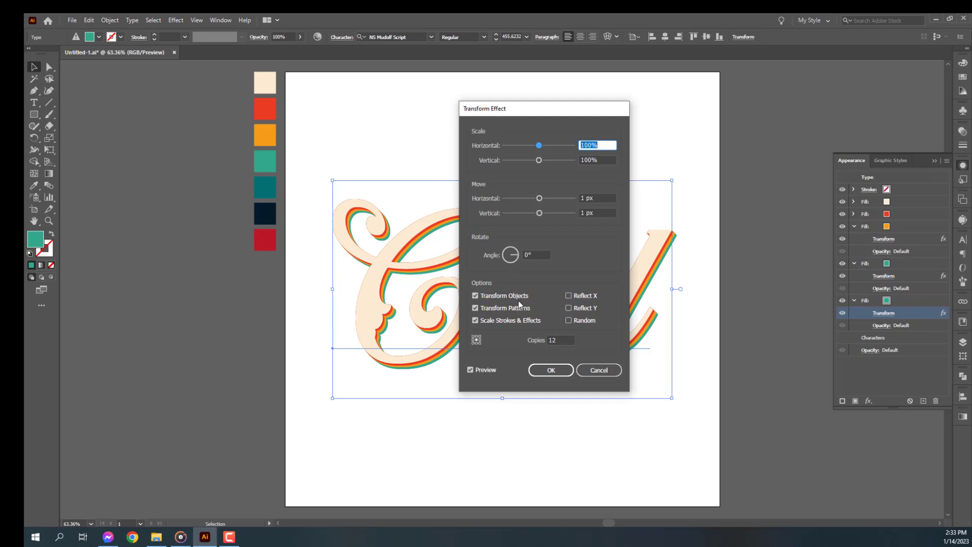
{"action": "double_click", "coordinate": [558, 337]}
{"action": "key", "text": "Up"}
{"action": "key", "text": "Up"}
{"action": "key", "text": "Up"}
{"action": "key", "text": "Up"}
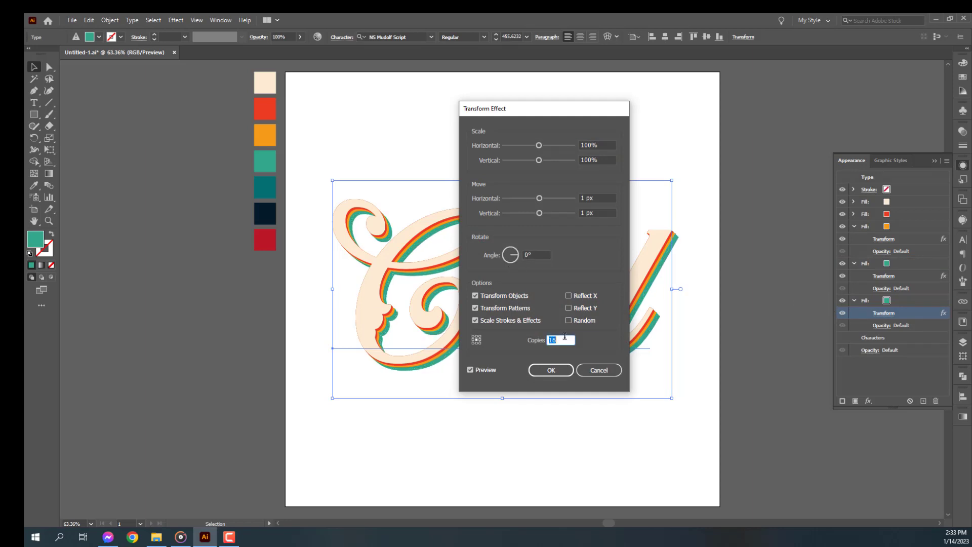
{"action": "left_click", "coordinate": [551, 371]}
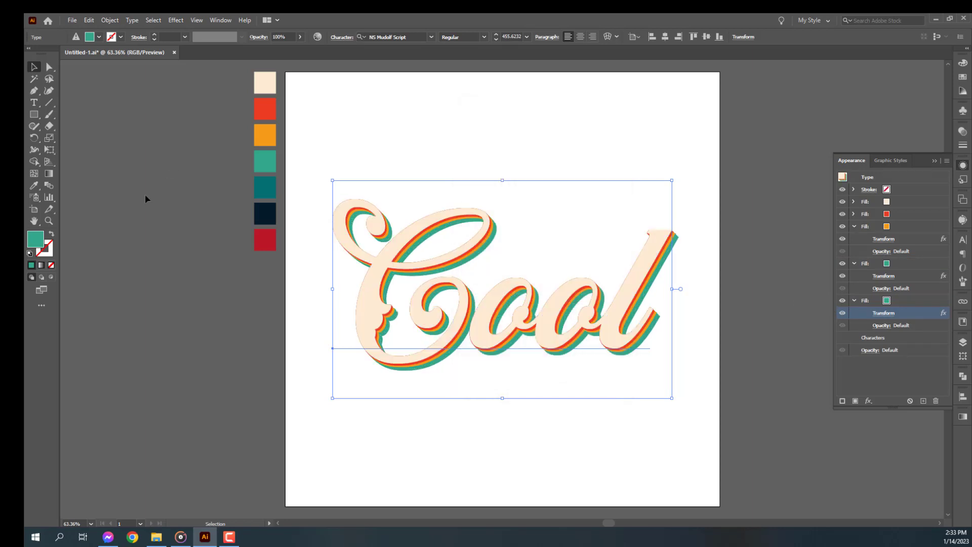
Step: Recolour the lowest fill with the dark teal swatch, then duplicate that fill and select the lower copy
{"action": "left_click", "coordinate": [34, 187]}
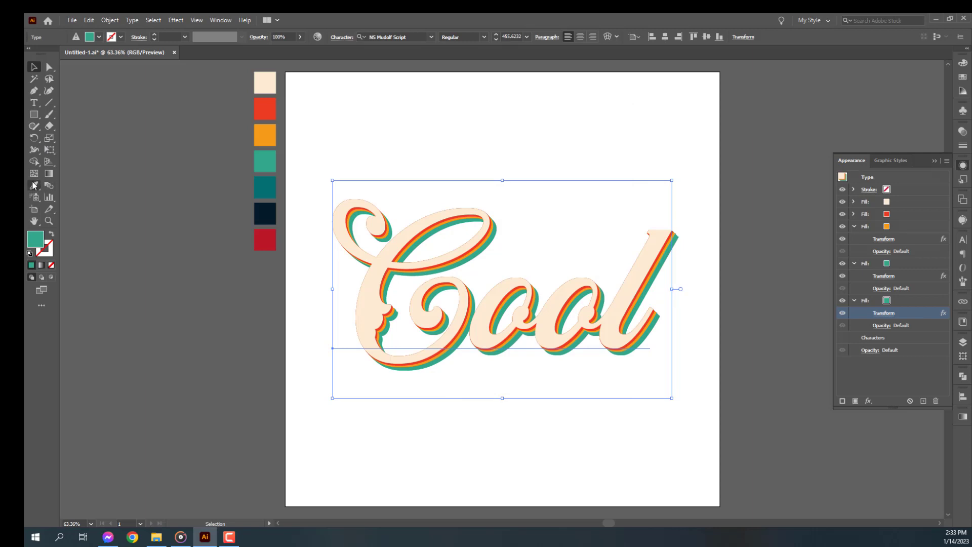
{"action": "left_click", "coordinate": [267, 183]}
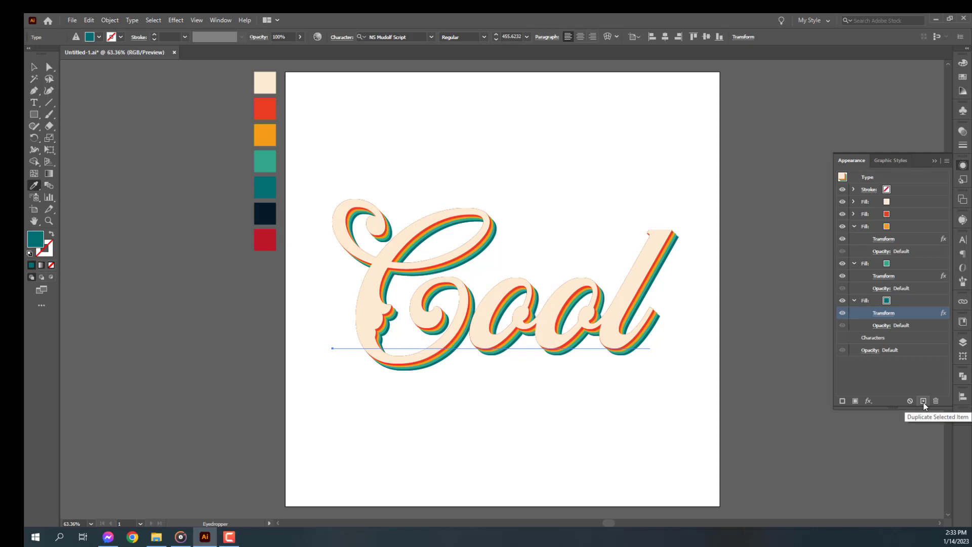
{"action": "left_click", "coordinate": [917, 300]}
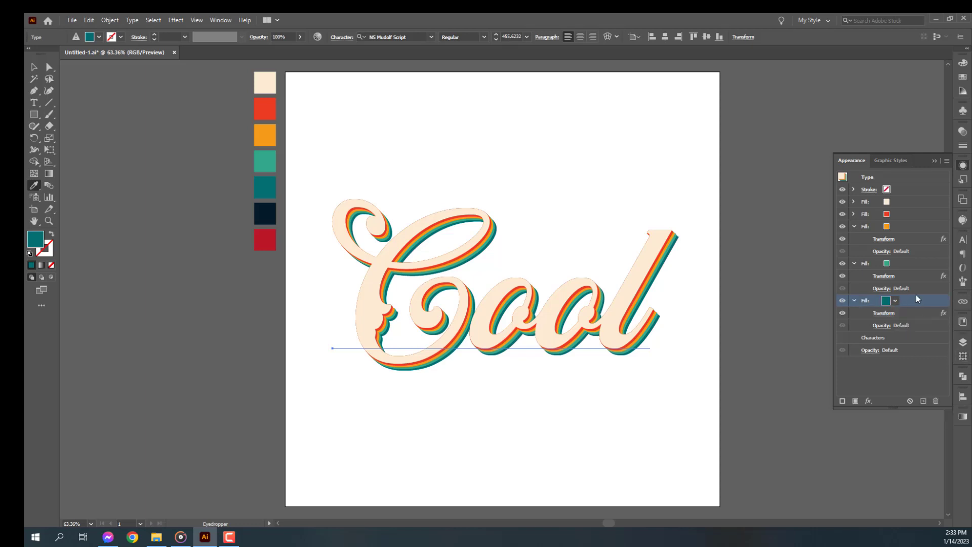
{"action": "left_click", "coordinate": [924, 401]}
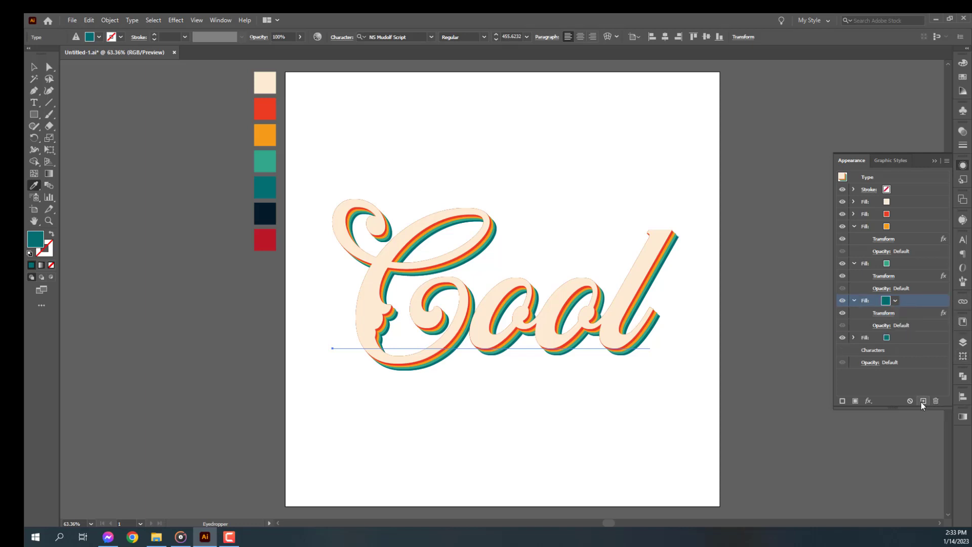
{"action": "left_click", "coordinate": [904, 337]}
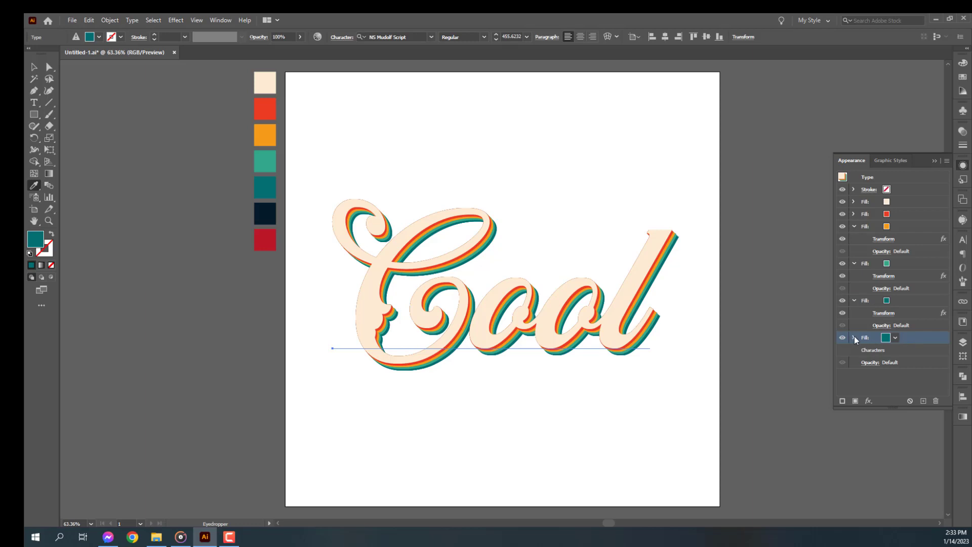
Step: Set the lowest teal fill's Transform effect to 20 copies and apply it
{"action": "left_click", "coordinate": [855, 338]}
{"action": "left_click", "coordinate": [884, 350]}
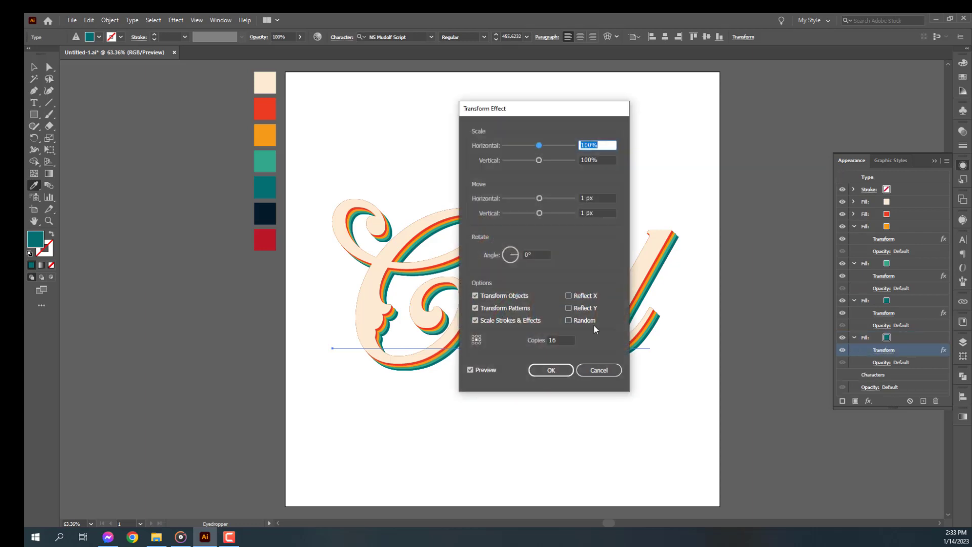
{"action": "left_click", "coordinate": [560, 340]}
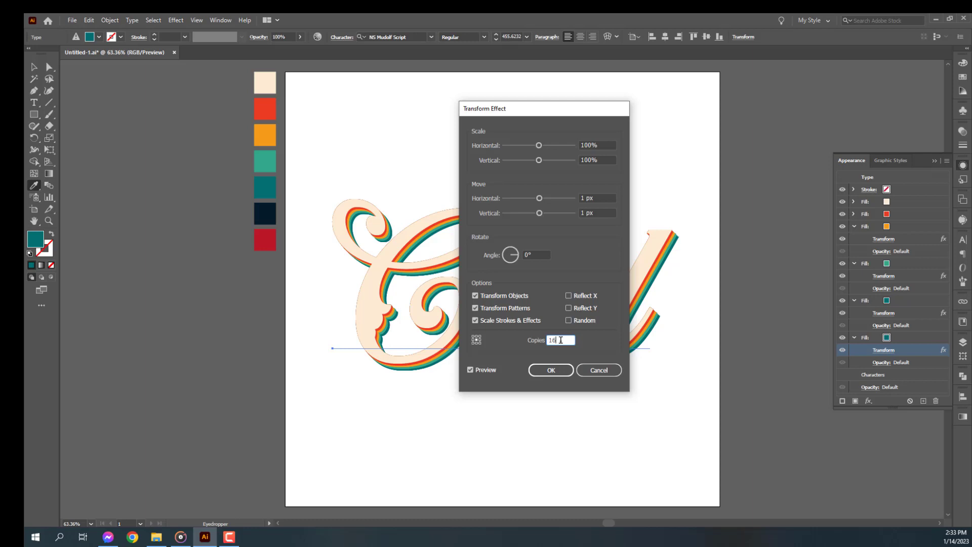
{"action": "key", "text": "Up"}
{"action": "key", "text": "Up"}
{"action": "key", "text": "Up"}
{"action": "key", "text": "Up"}
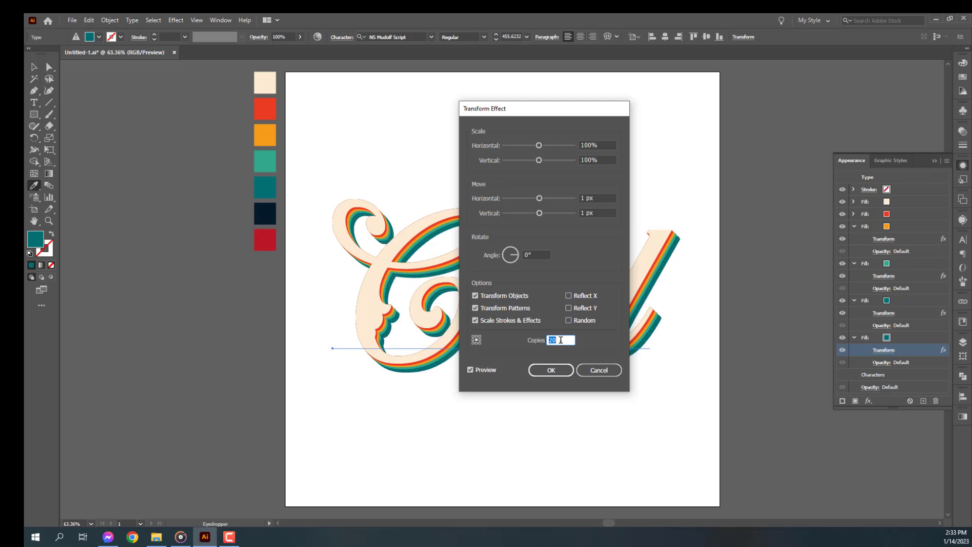
{"action": "left_click", "coordinate": [555, 371]}
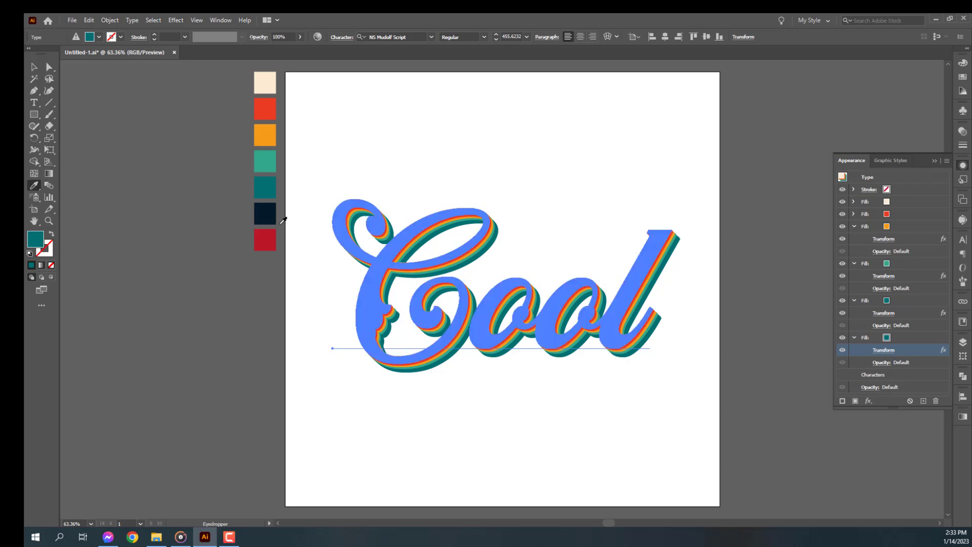
Step: Recolour the lowest fill with the dark navy swatch, then duplicate that fill and select the lower copy
{"action": "left_click", "coordinate": [265, 212]}
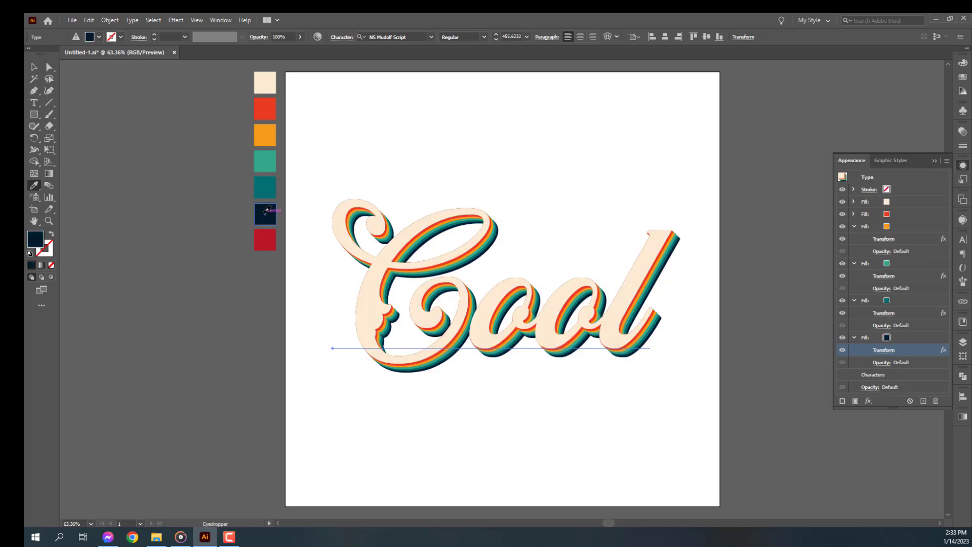
{"action": "left_click", "coordinate": [904, 338]}
{"action": "left_click", "coordinate": [923, 401]}
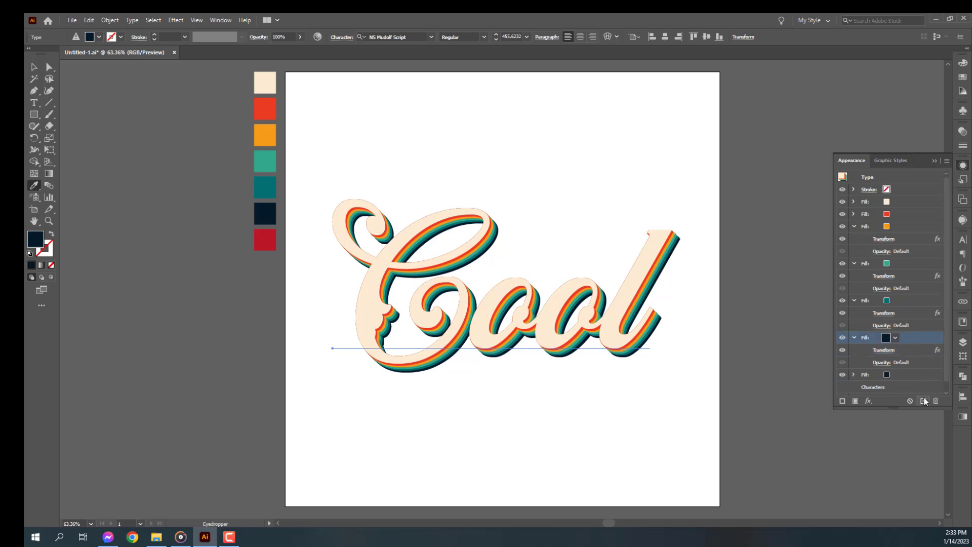
{"action": "left_click", "coordinate": [911, 375]}
{"action": "scroll", "coordinate": [879, 374], "scroll_direction": "down", "scroll_amount": 1}
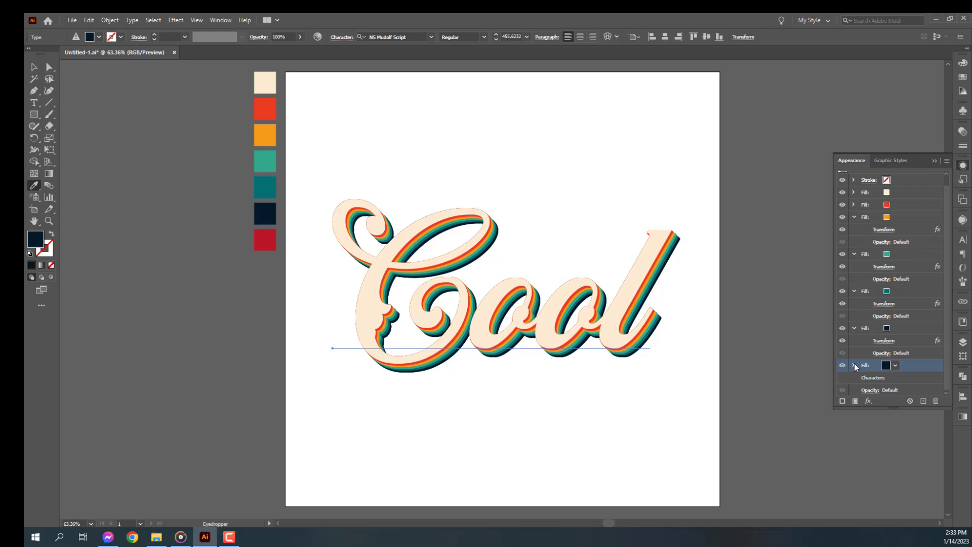
Step: Set the lowest navy fill's Transform effect to 28 copies and apply it
{"action": "key", "text": "ctrl+alt+shift+e"}
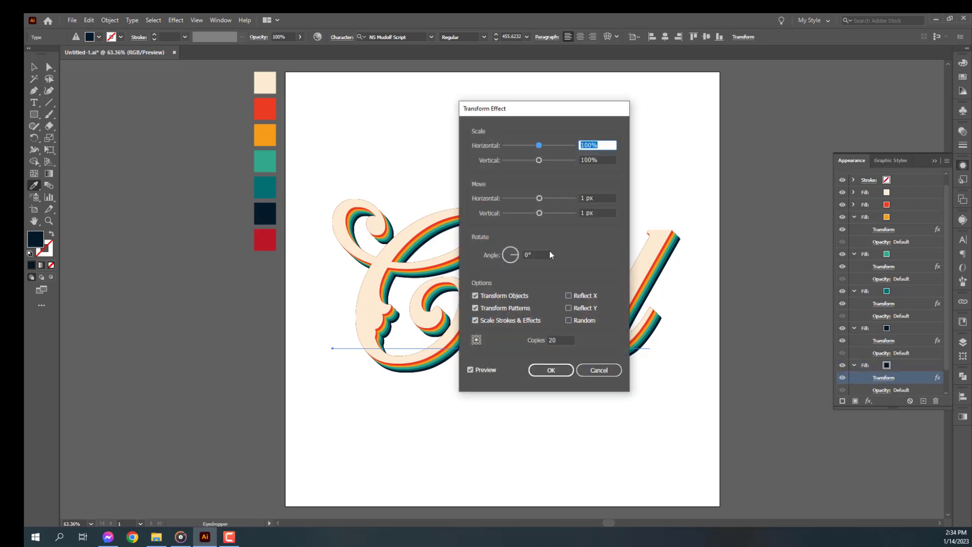
{"action": "left_click", "coordinate": [562, 339]}
{"action": "key", "text": "Up"}
{"action": "key", "text": "Up"}
{"action": "key", "text": "Up"}
{"action": "key", "text": "Up"}
{"action": "key", "text": "Up"}
{"action": "key", "text": "Up"}
{"action": "key", "text": "Up"}
{"action": "key", "text": "Up"}
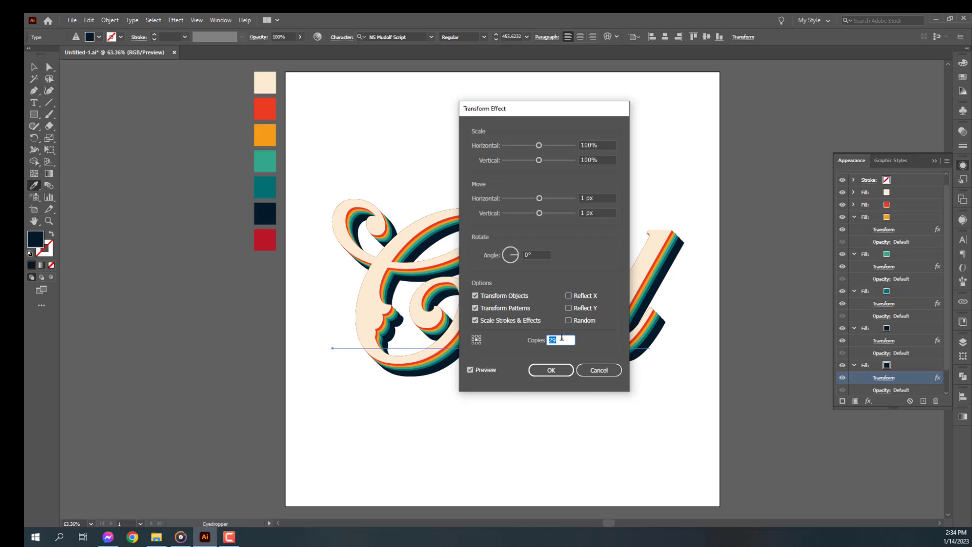
{"action": "key", "text": "Down"}
{"action": "left_click", "coordinate": [547, 369]}
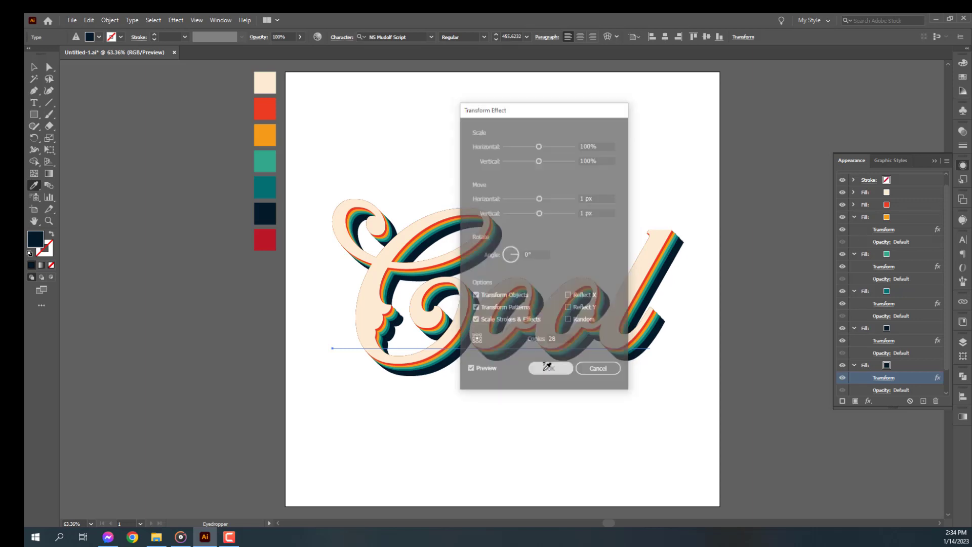
Step: Recolour the lowest fill with the dark red swatch and deselect the text
{"action": "left_click", "coordinate": [265, 239]}
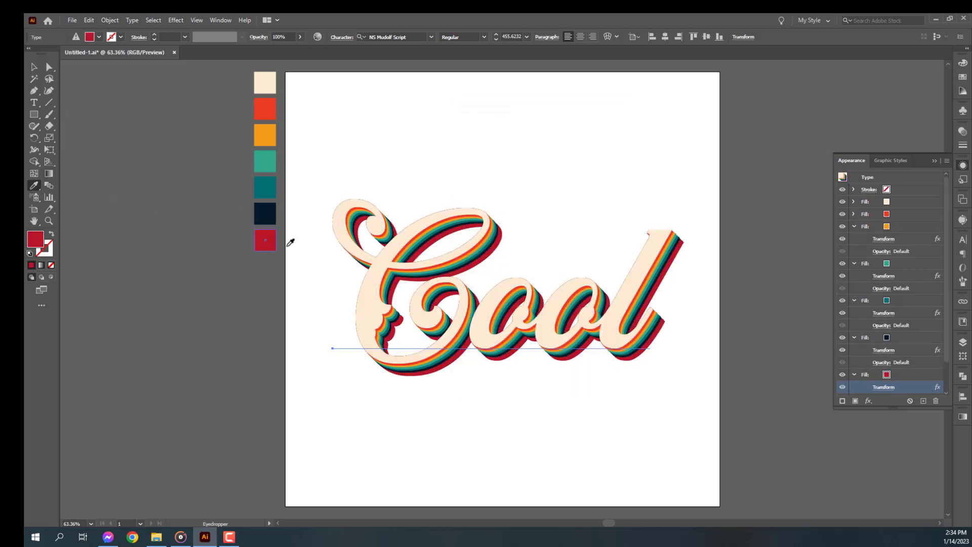
{"action": "key", "text": "v"}
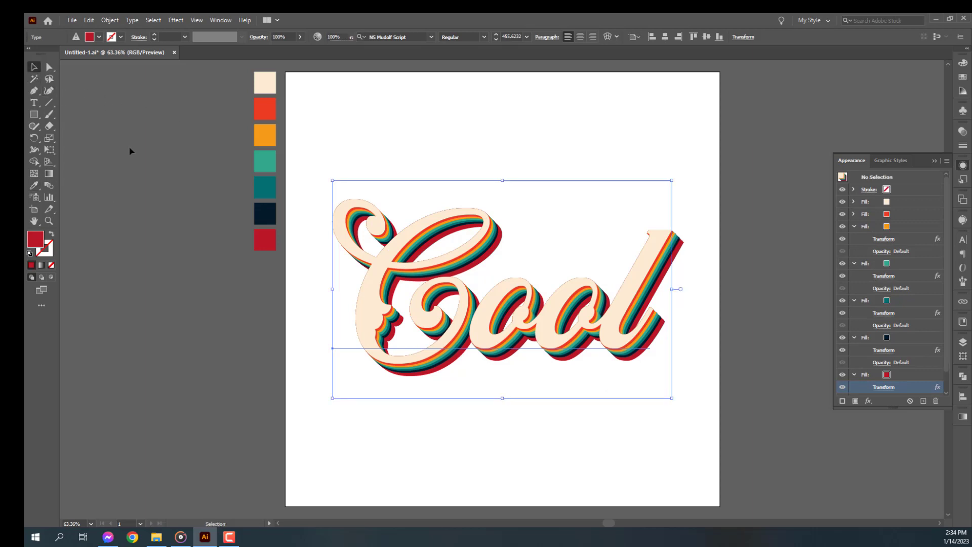
{"action": "left_click", "coordinate": [130, 151]}
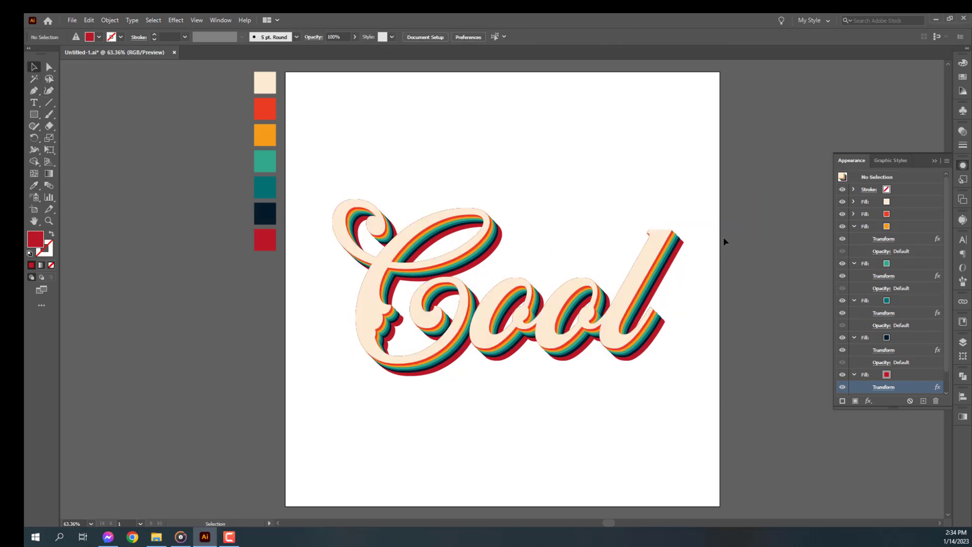
Step: Create a 1000 by 1000 px rectangle as a background for the text
{"action": "key", "text": "ctrl+0"}
{"action": "left_click", "coordinate": [667, 236]}
{"action": "scroll", "coordinate": [573, 196], "scroll_direction": "up", "scroll_amount": 1}
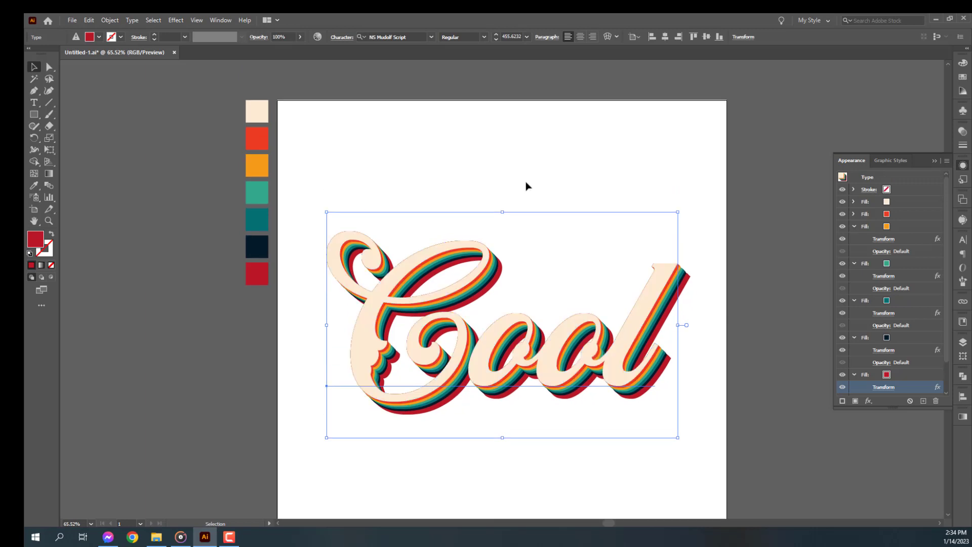
{"action": "left_click", "coordinate": [527, 187]}
{"action": "left_click", "coordinate": [34, 116]}
{"action": "left_click", "coordinate": [350, 165]}
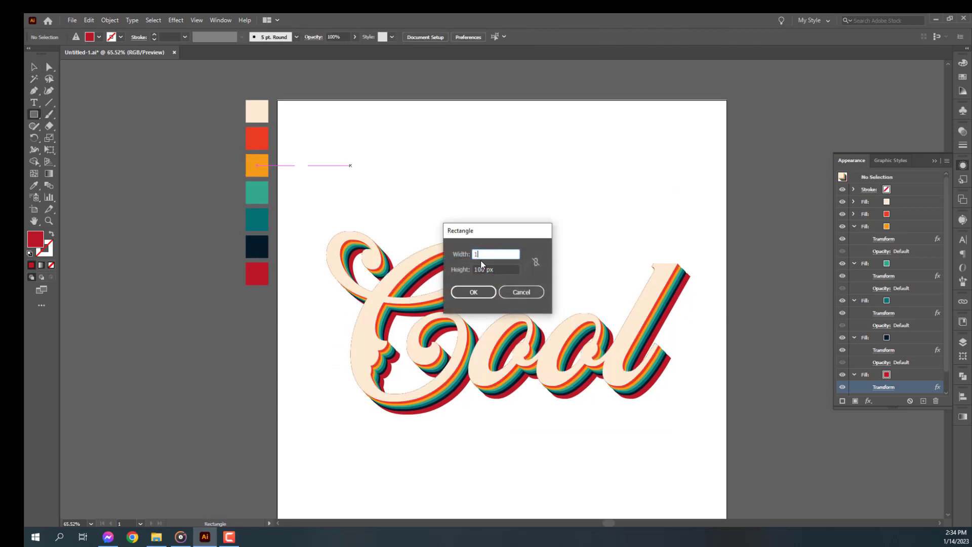
{"action": "type", "text": "1000"}
{"action": "key", "text": "Tab"}
{"action": "type", "text": "1000"}
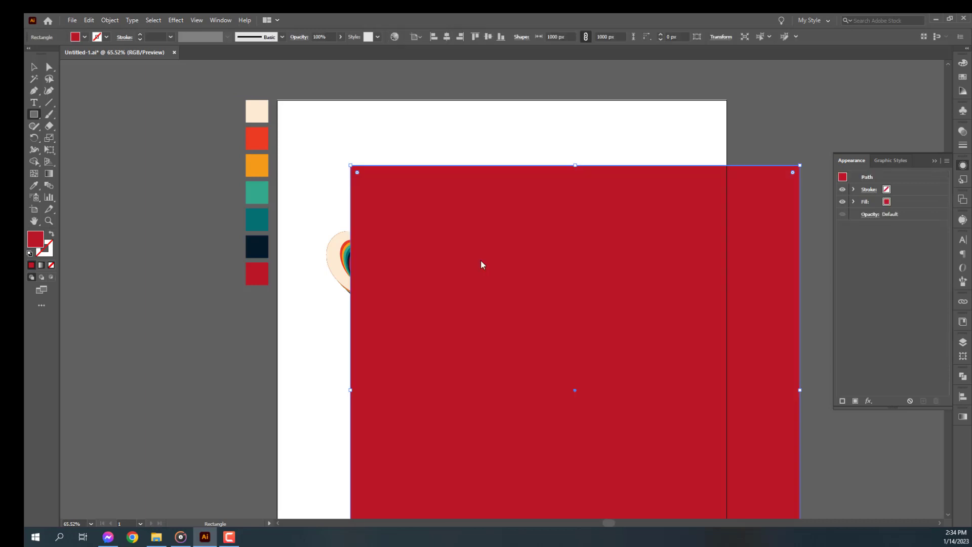
Step: Centre the rectangle horizontally and vertically on the artboard and send it behind the text
{"action": "key", "text": "v"}
{"action": "left_click", "coordinate": [459, 37]}
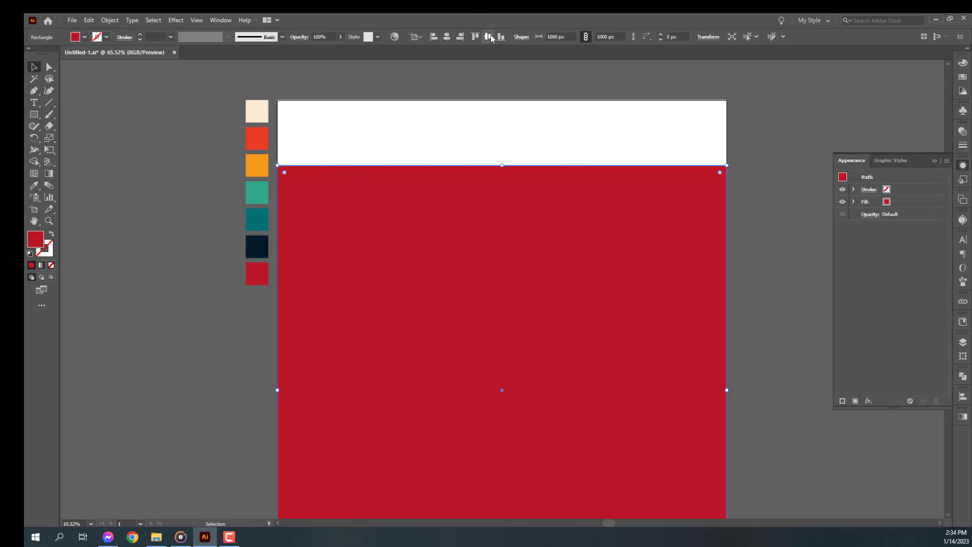
{"action": "left_click", "coordinate": [489, 37]}
{"action": "key", "text": "ctrl+shift+bracketleft"}
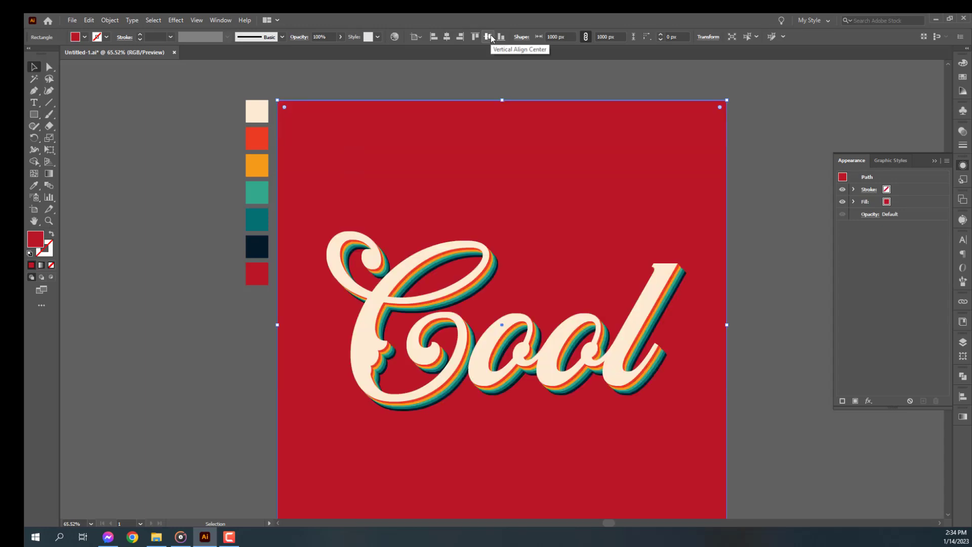
Step: Recolour the background rectangle with the bright orange-red swatch and deselect it
{"action": "key", "text": "ctrl+shift+a"}
{"action": "left_click", "coordinate": [665, 135]}
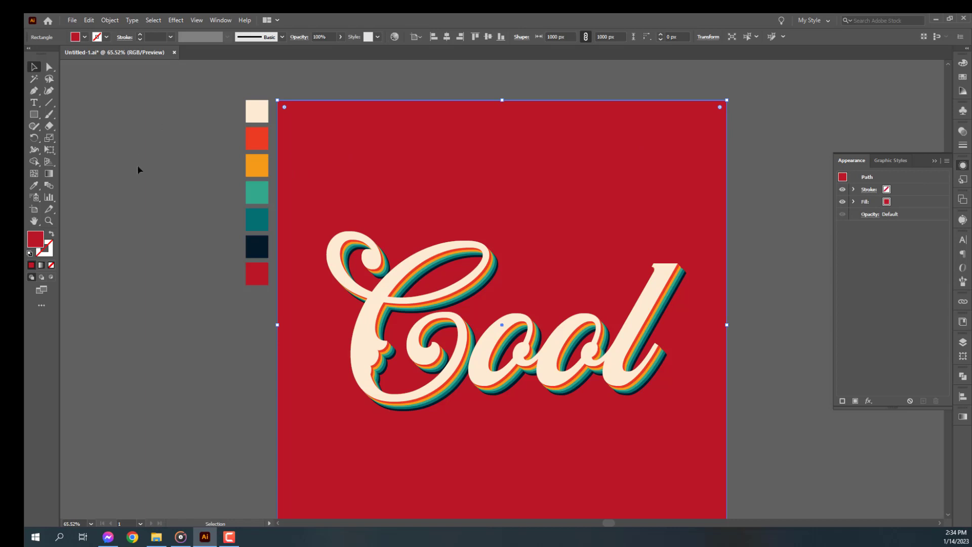
{"action": "key", "text": "i"}
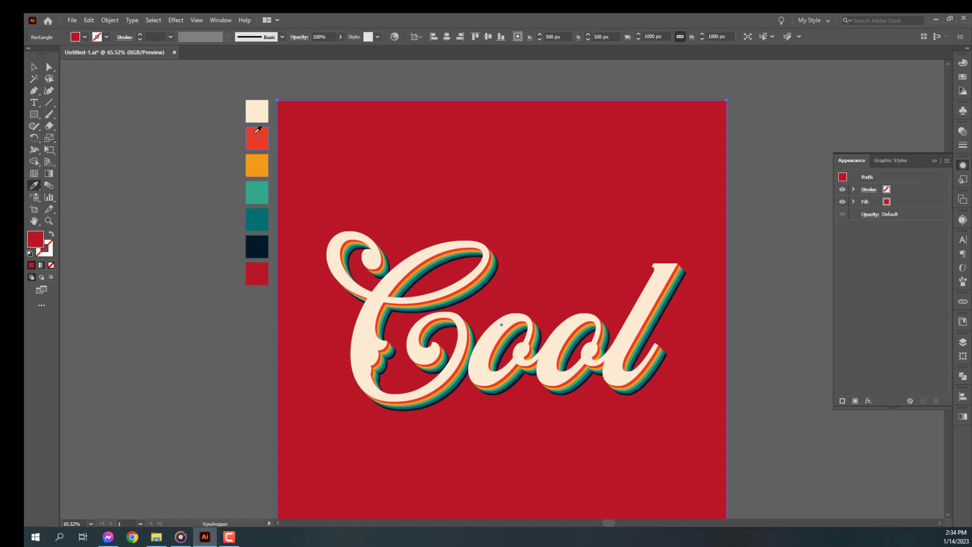
{"action": "left_click", "coordinate": [256, 132]}
{"action": "key", "text": "v"}
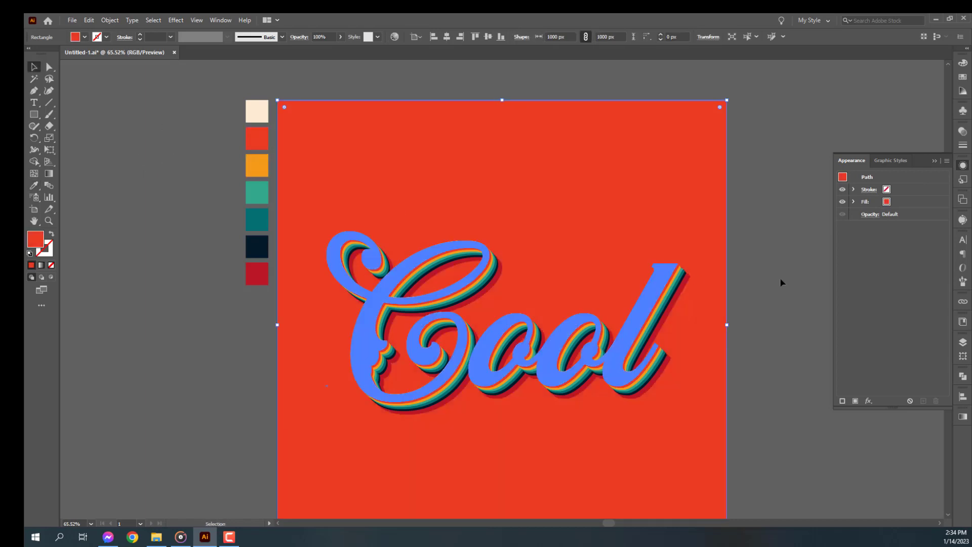
{"action": "left_click", "coordinate": [796, 251]}
{"action": "scroll", "coordinate": [796, 251], "scroll_direction": "down", "scroll_amount": 1}
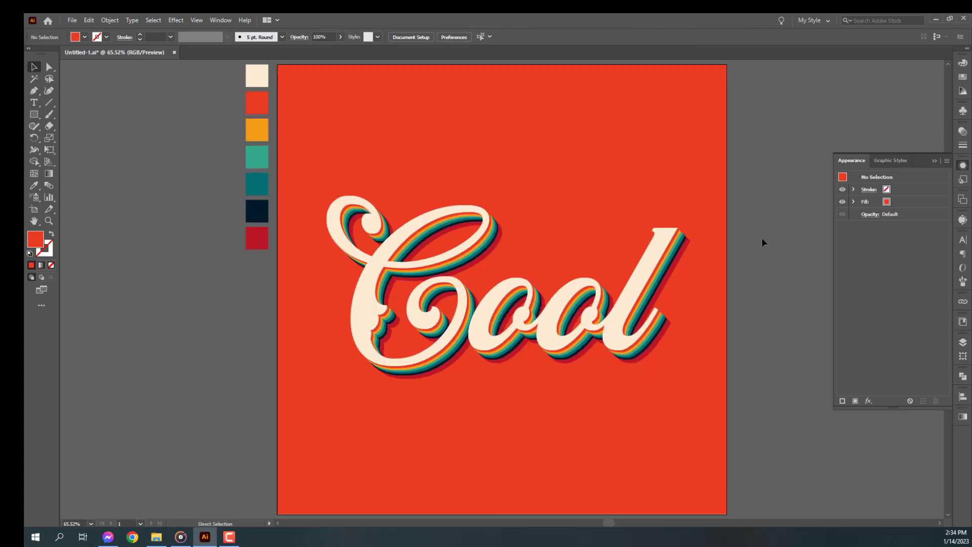
Step: Set the Transform effect of the text's lowest dark red fill to 30 copies and deselect the text
{"action": "key", "text": "ctrl+minus"}
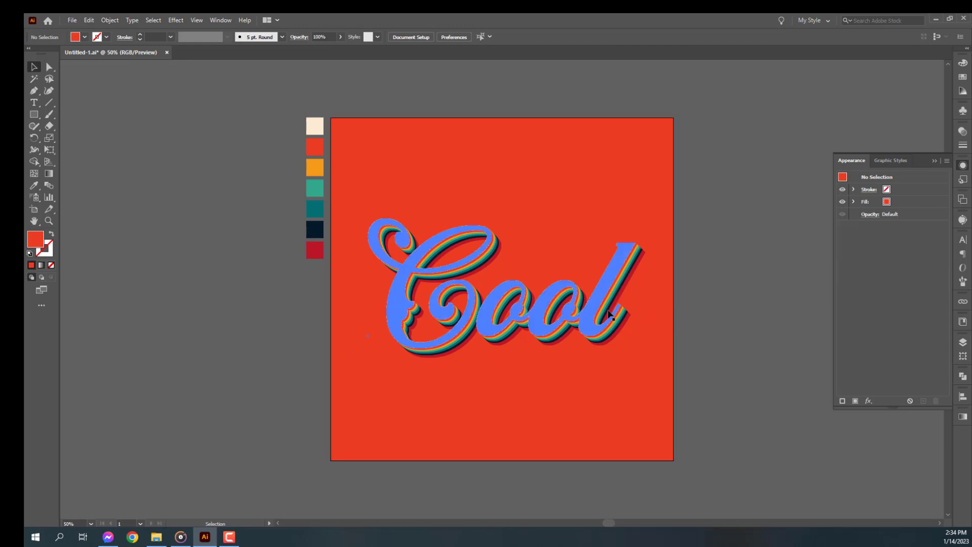
{"action": "left_click", "coordinate": [611, 312]}
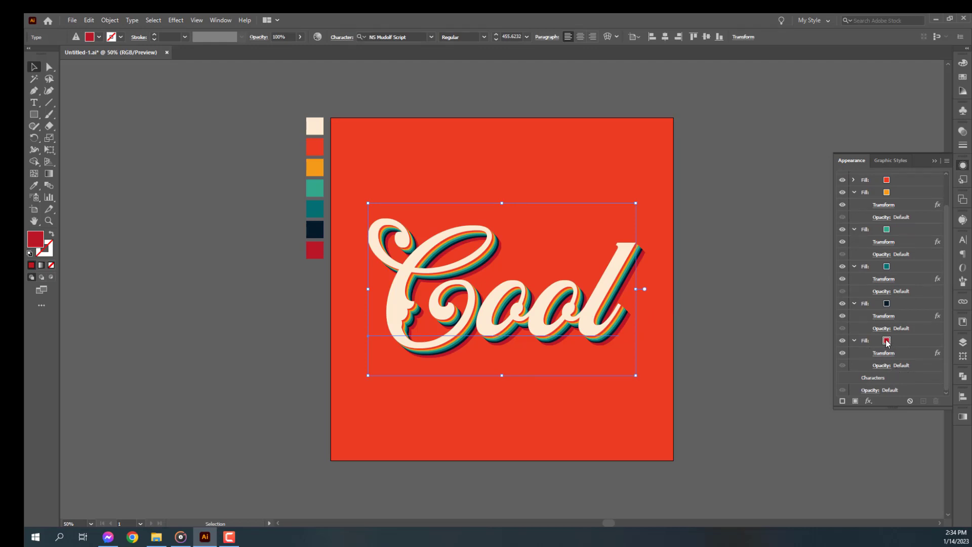
{"action": "left_click", "coordinate": [884, 354]}
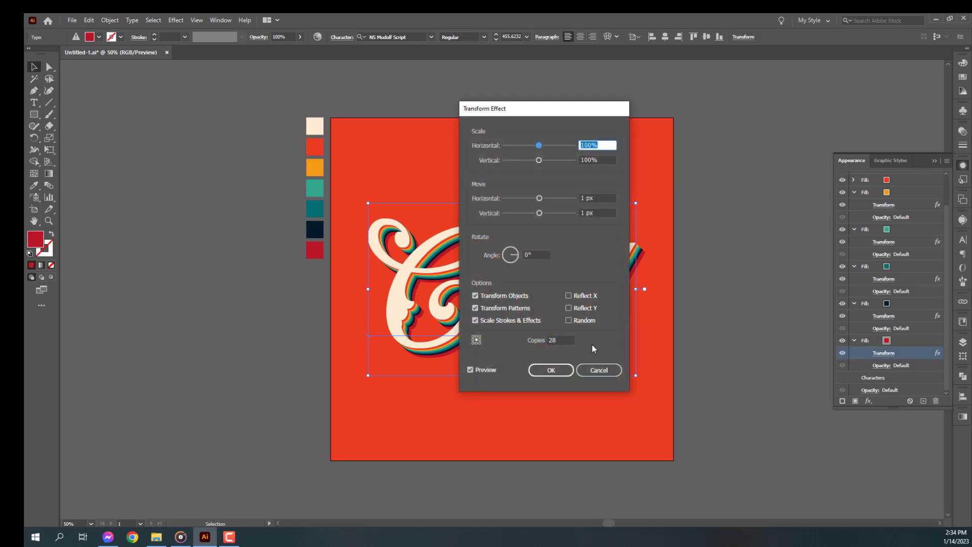
{"action": "left_click", "coordinate": [557, 339]}
{"action": "key", "text": "Up"}
{"action": "key", "text": "Up"}
{"action": "key", "text": "Up"}
{"action": "key", "text": "Up"}
{"action": "key", "text": "Up"}
{"action": "key", "text": "Up"}
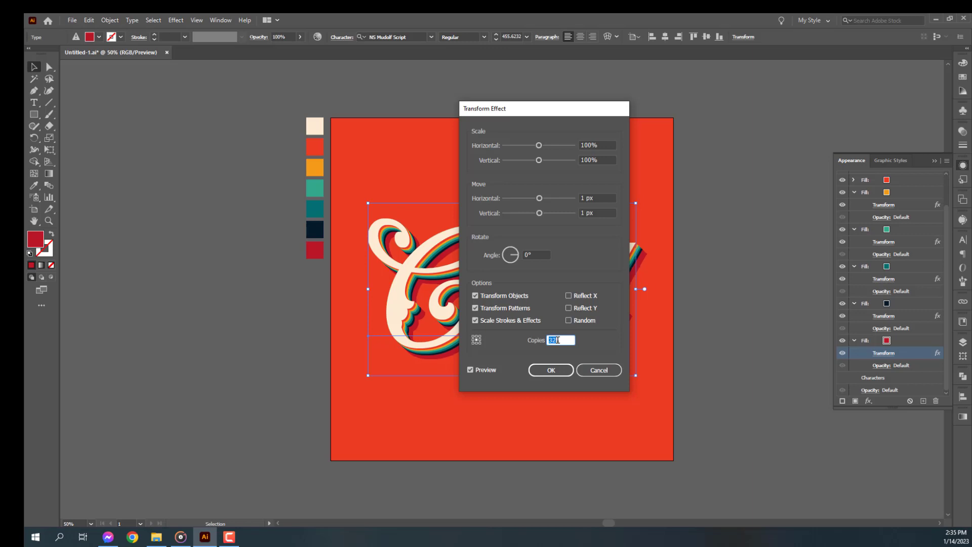
{"action": "left_click", "coordinate": [552, 370]}
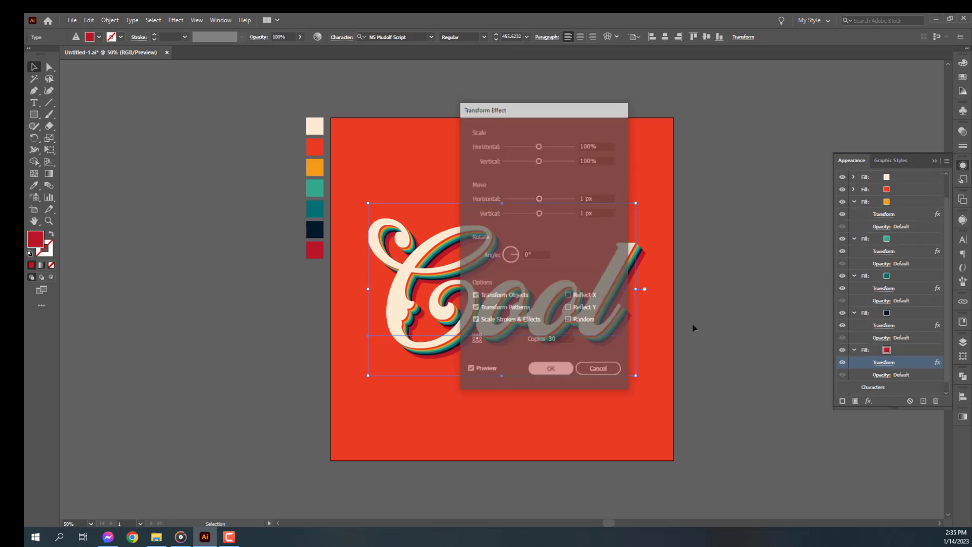
{"action": "left_click", "coordinate": [700, 315]}
{"action": "key", "text": "ctrl+0"}
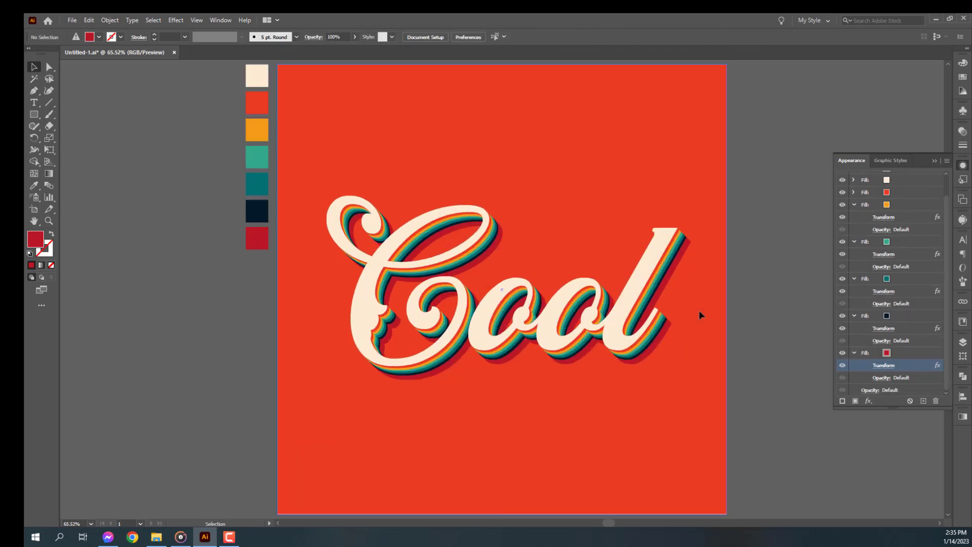
Step: Replace the word "Cool" with "Design" in the styled text object
{"action": "key", "text": "ctrl+minus"}
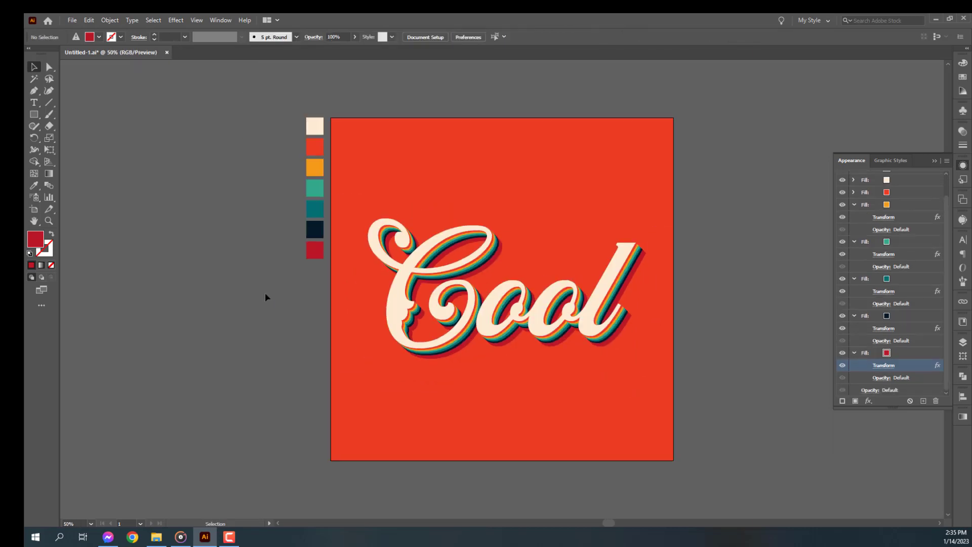
{"action": "left_click", "coordinate": [626, 263]}
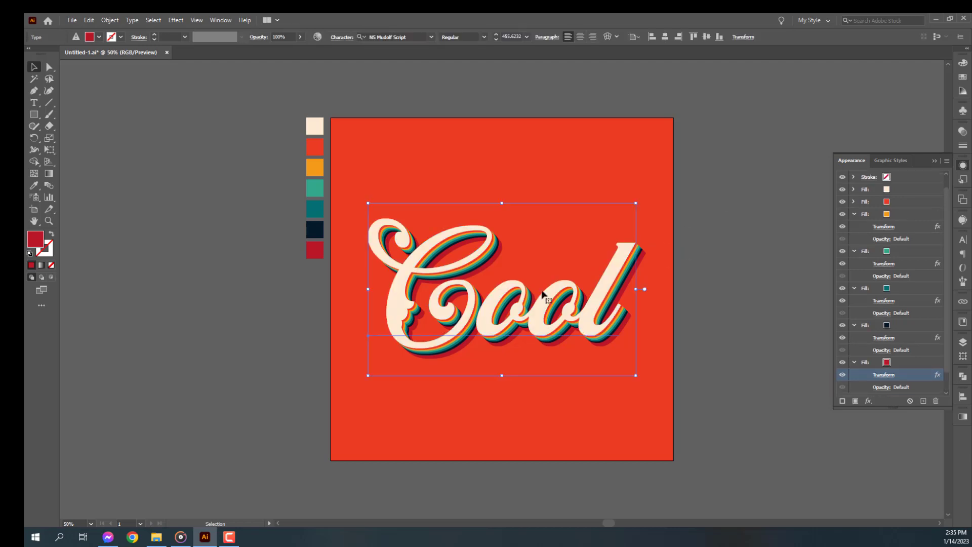
{"action": "double_click", "coordinate": [485, 301]}
{"action": "key", "text": "ctrl+a"}
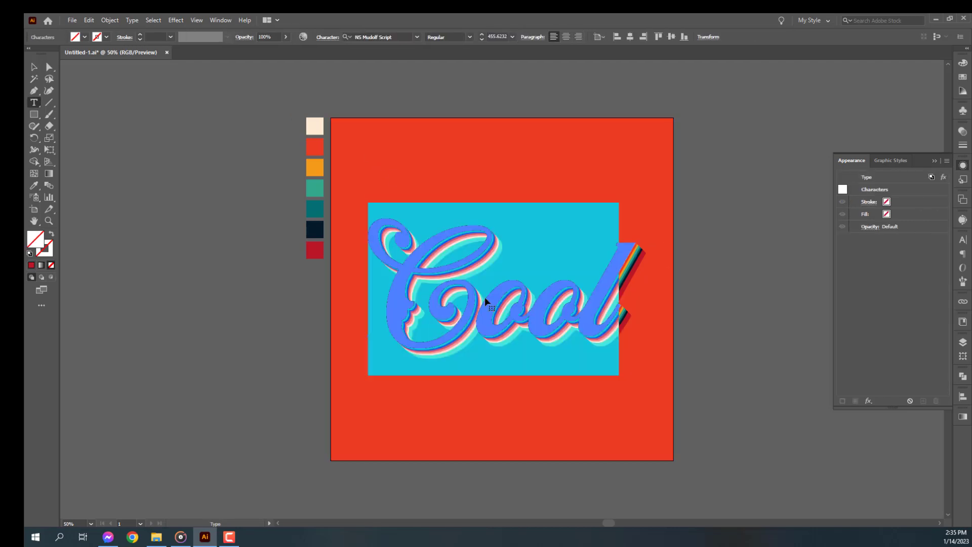
{"action": "key", "text": "BackSpace"}
{"action": "type", "text": "Design"}
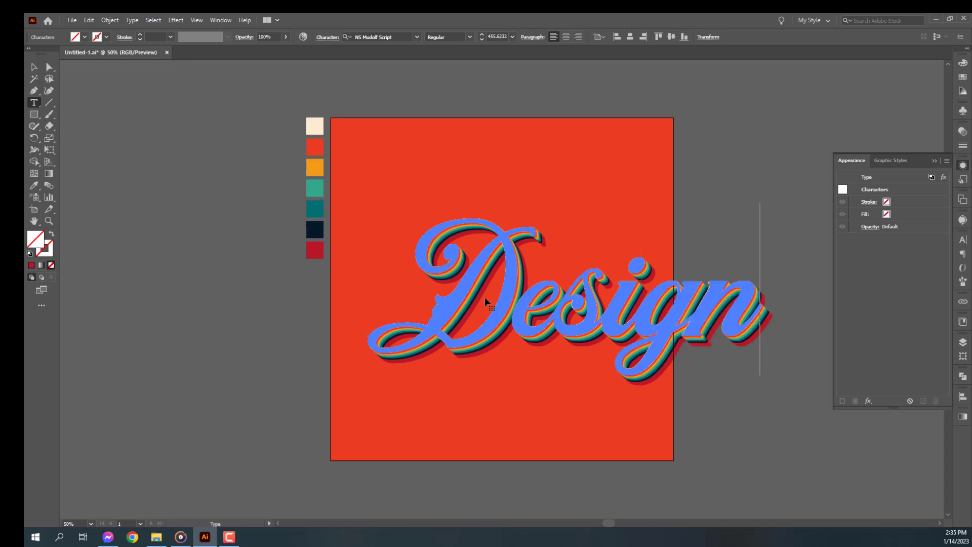
{"action": "left_click", "coordinate": [34, 67]}
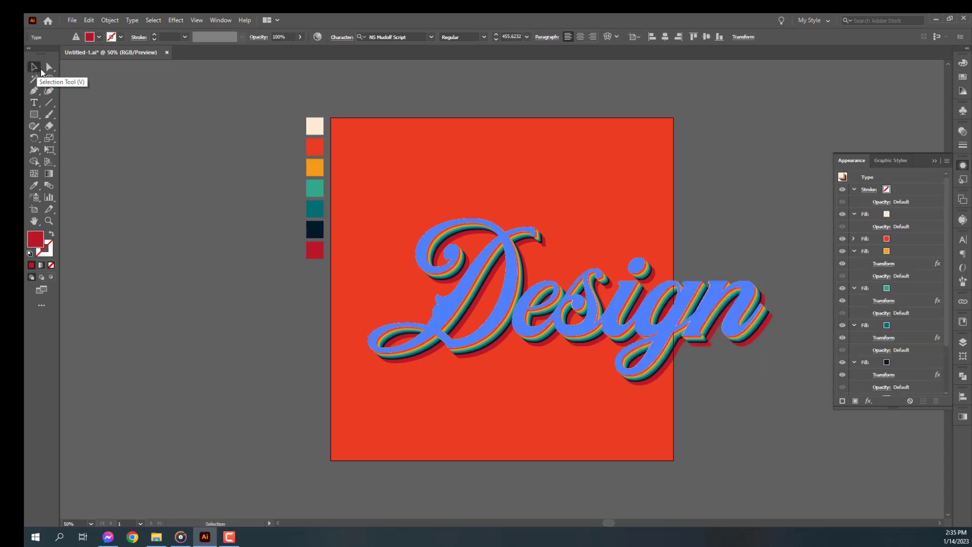
Step: Scale the "Design" text down proportionally to about 363 pt and move it inside the background square
{"action": "left_click", "coordinate": [729, 177]}
{"action": "left_click", "coordinate": [694, 296]}
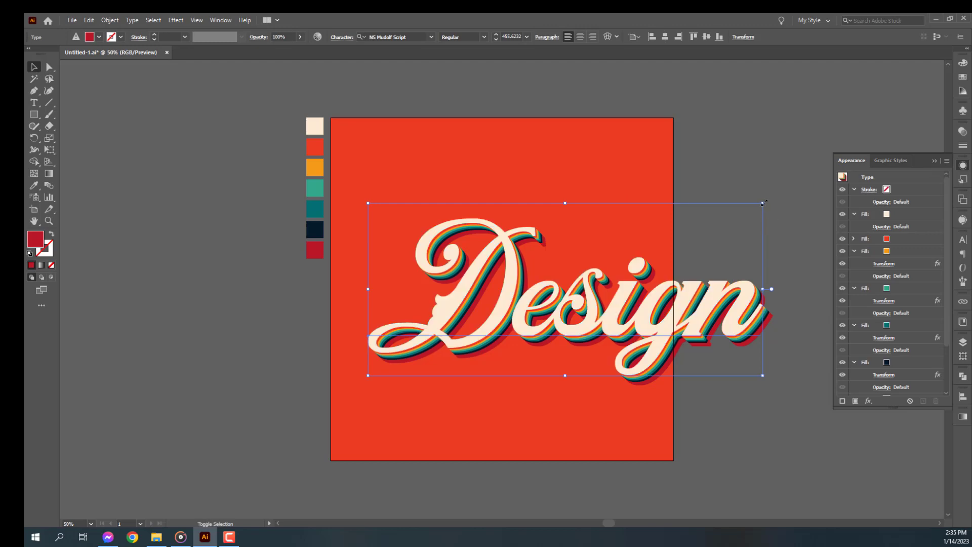
{"action": "left_click_drag", "start_coordinate": [762, 203], "coordinate": [682, 238]}
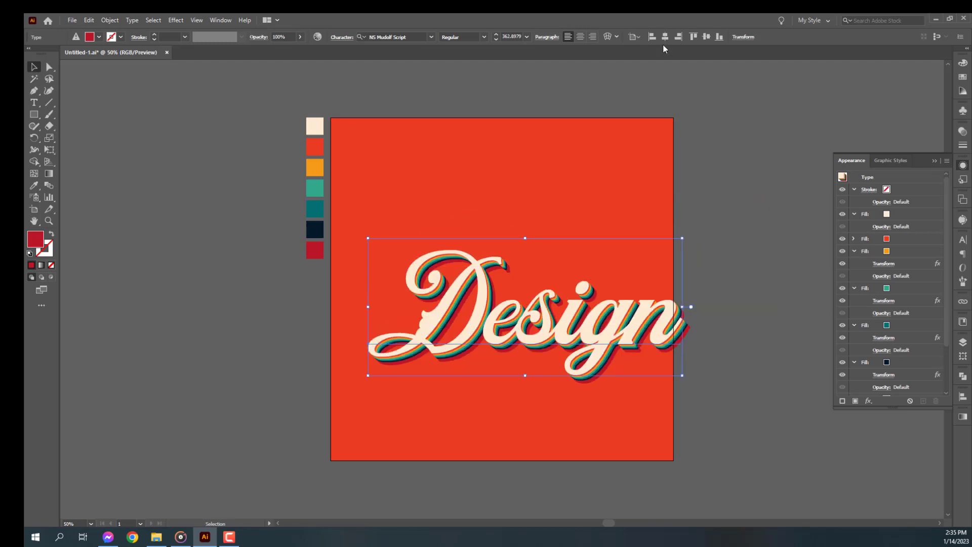
{"action": "left_click_drag", "start_coordinate": [522, 334], "coordinate": [499, 317]}
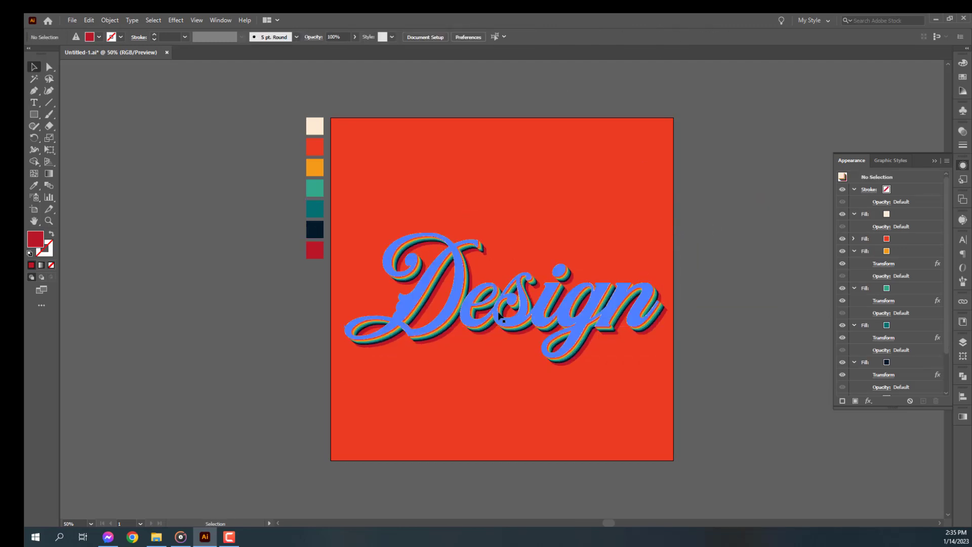
Step: Add the word "Typography" on its own line above "Design" in the same text object
{"action": "double_click", "coordinate": [499, 316]}
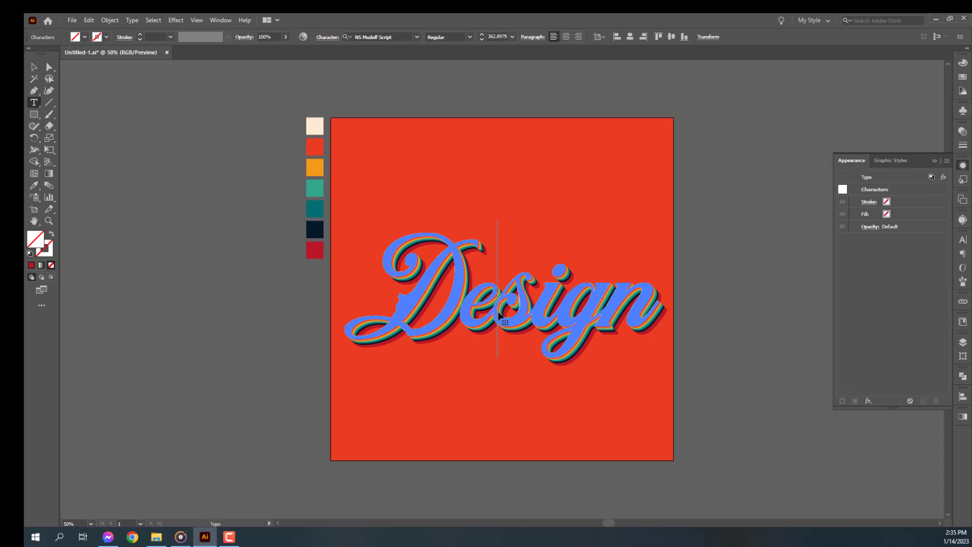
{"action": "key", "text": "Left"}
{"action": "key", "text": "Left"}
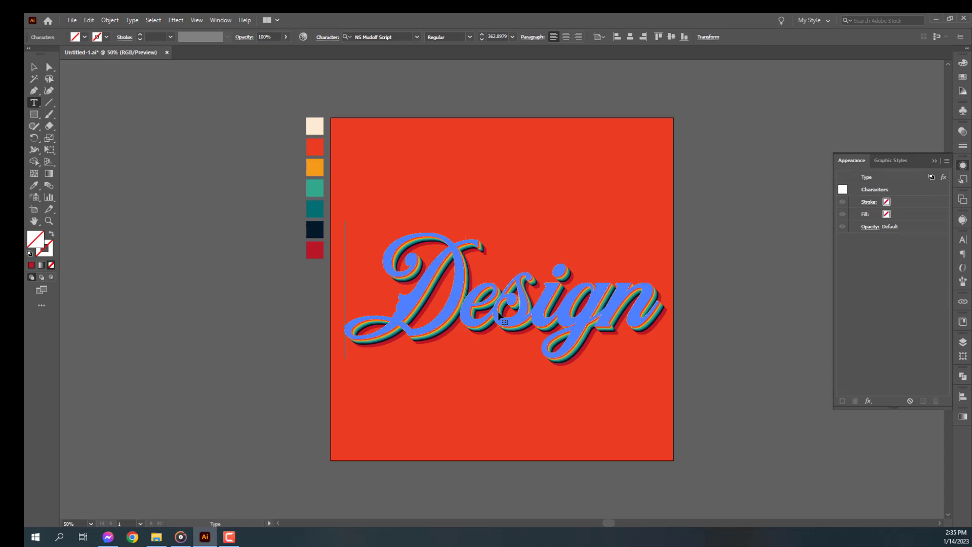
{"action": "key", "text": "Return"}
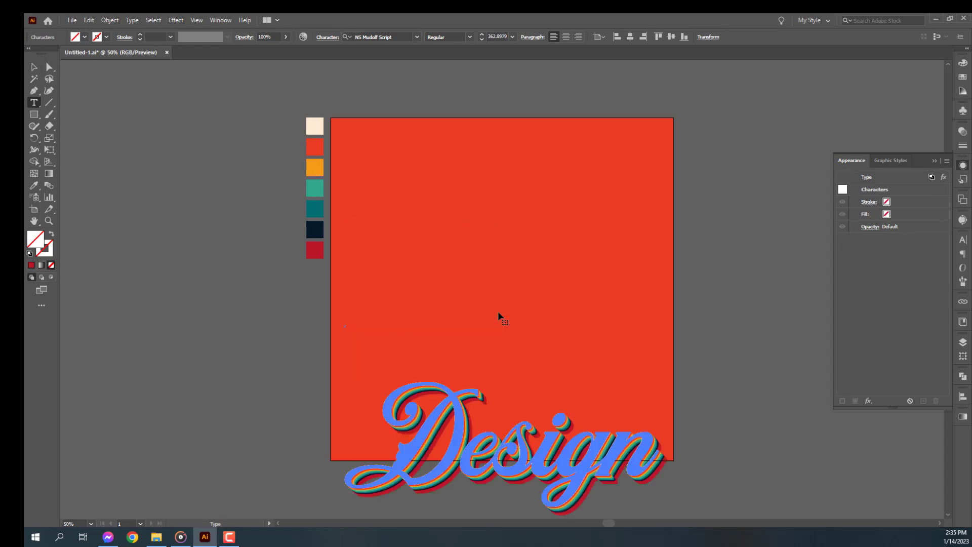
{"action": "type", "text": "Typo"}
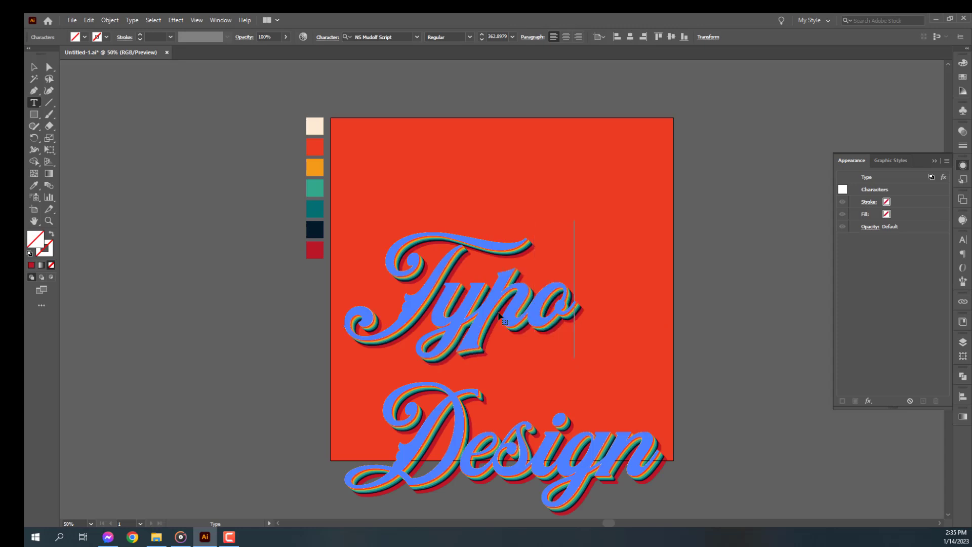
{"action": "type", "text": "graph"}
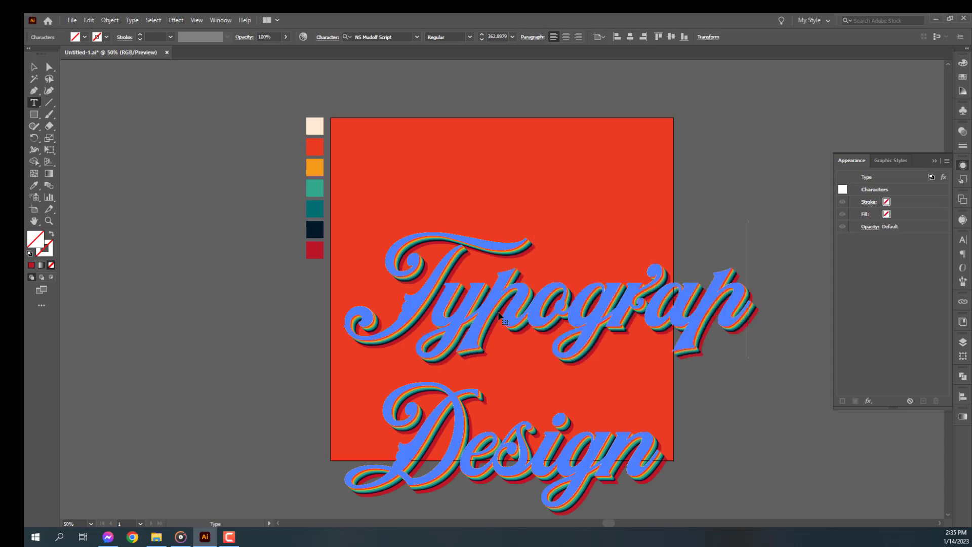
{"action": "type", "text": "y"}
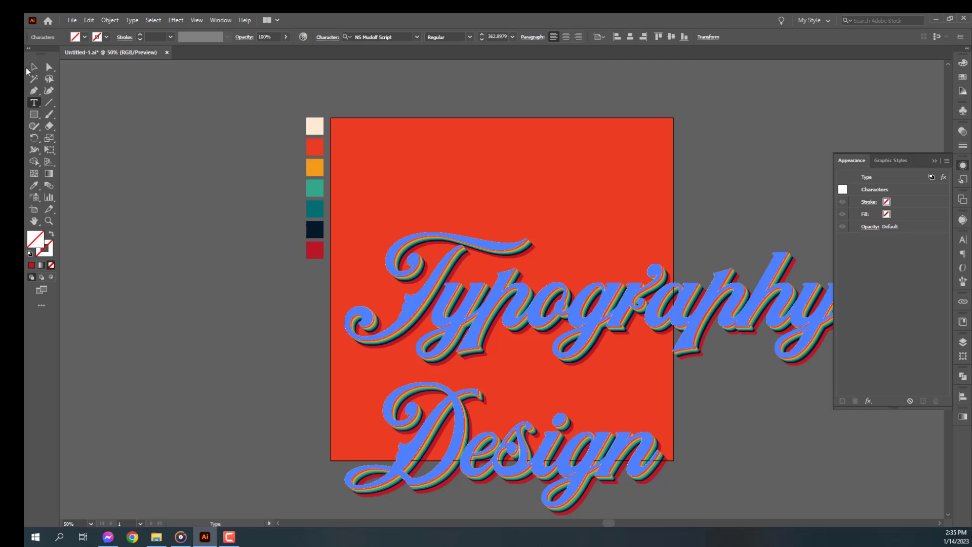
{"action": "key", "text": "Escape"}
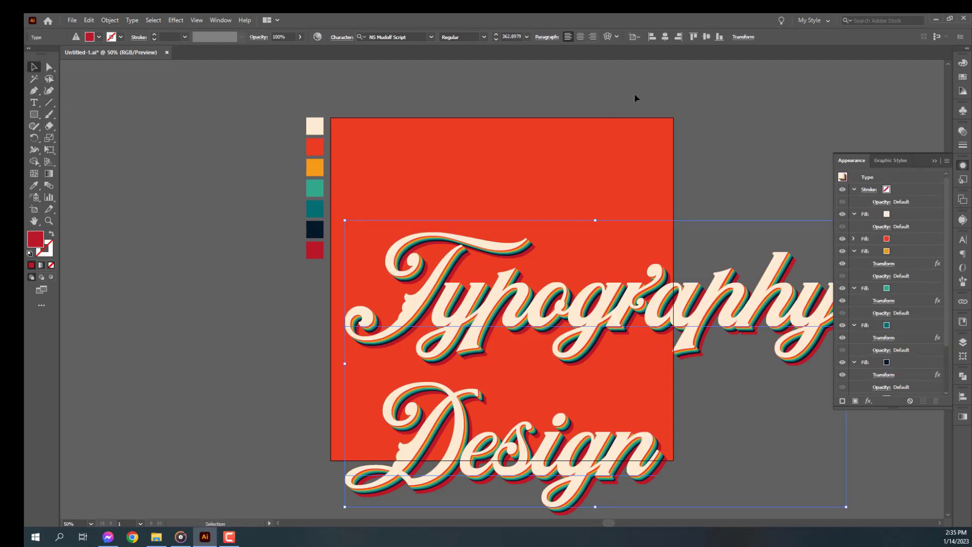
Step: Centre the two-line text on the artboard and set its font size to 200 pt
{"action": "left_click", "coordinate": [665, 36]}
{"action": "left_click", "coordinate": [707, 36]}
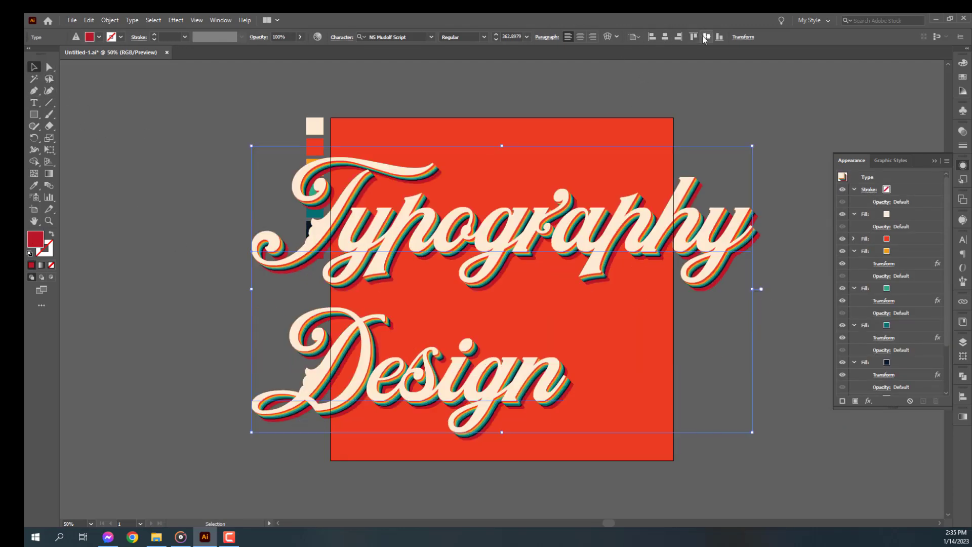
{"action": "left_click", "coordinate": [510, 37]}
{"action": "type", "text": "348"}
{"action": "key", "text": "Return"}
{"action": "key", "text": "Down"}
{"action": "key", "text": "Down"}
{"action": "key", "text": "Down"}
{"action": "key", "text": "Down"}
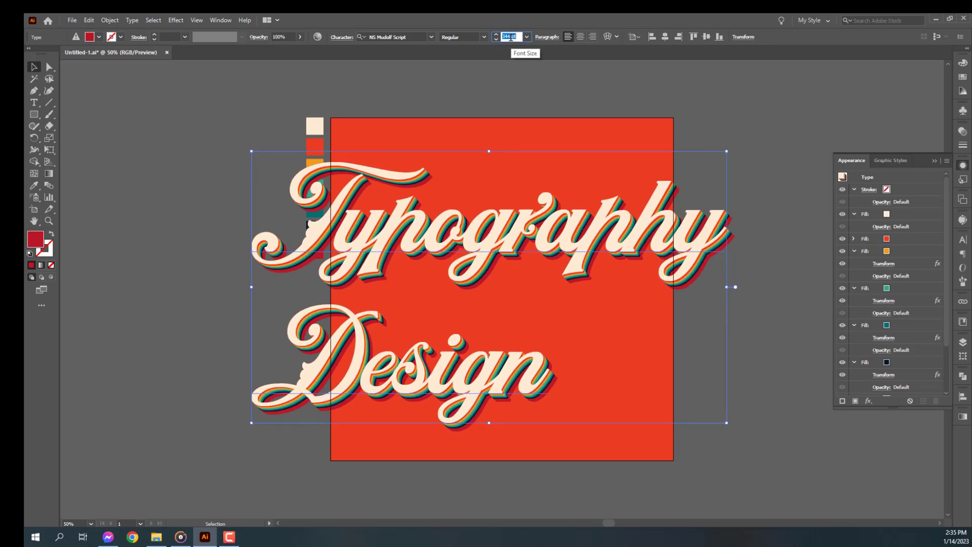
{"action": "type", "text": "200"}
{"action": "key", "text": "Return"}
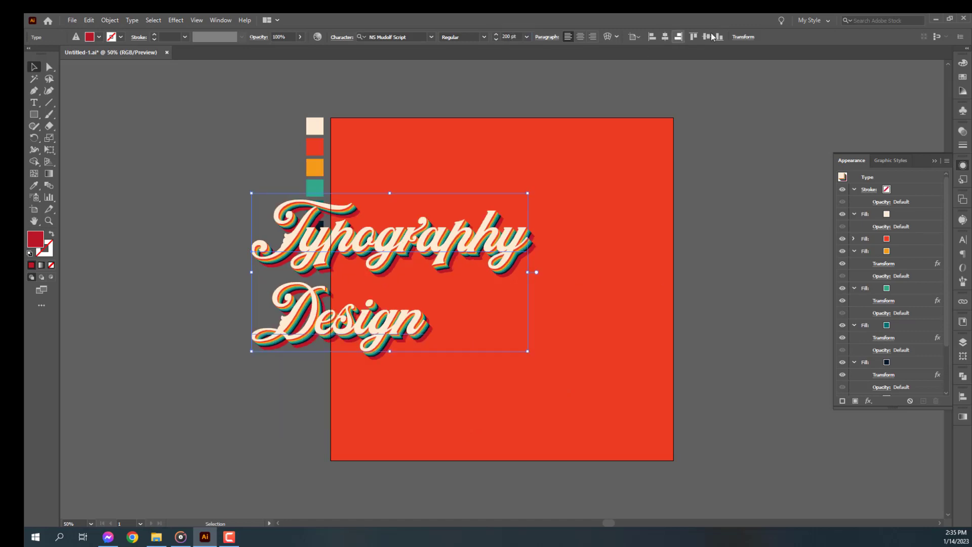
Step: Realign the resized text to the artboard's horizontal and vertical centre and deselect it
{"action": "left_click", "coordinate": [665, 37]}
{"action": "left_click", "coordinate": [706, 36]}
{"action": "left_click", "coordinate": [714, 156]}
{"action": "key", "text": "ctrl+0"}
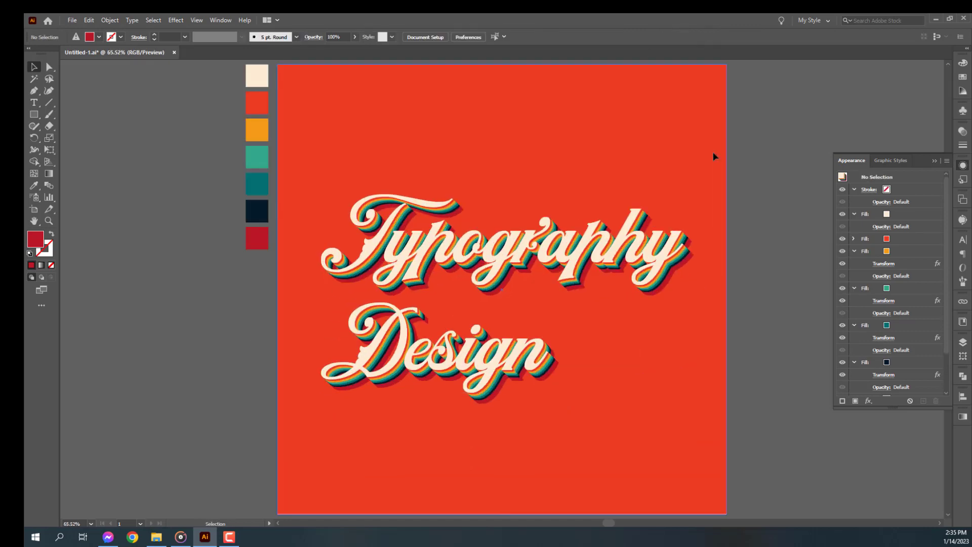
Step: Centre-align the text's two lines, recentre the text horizontally on the artboard and deselect it
{"action": "left_click", "coordinate": [658, 238]}
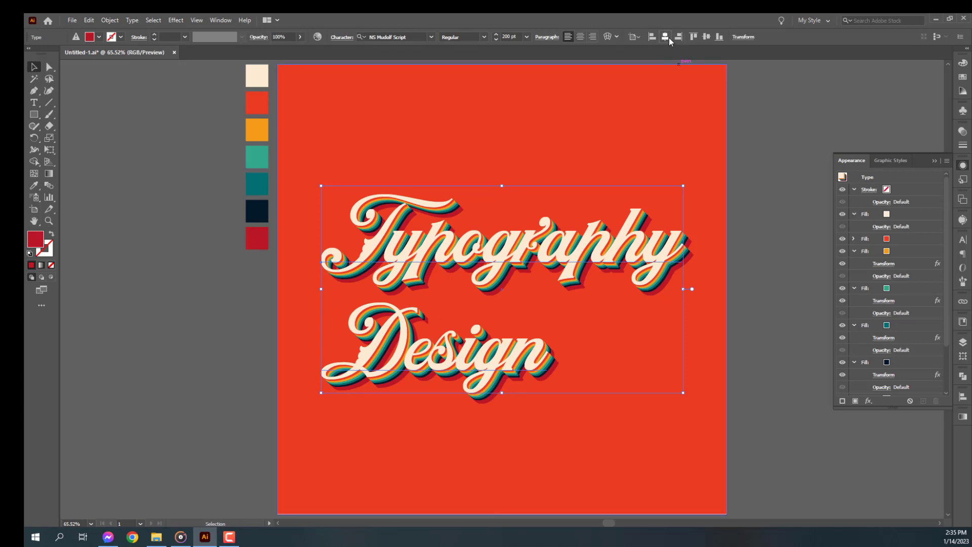
{"action": "left_click", "coordinate": [580, 37]}
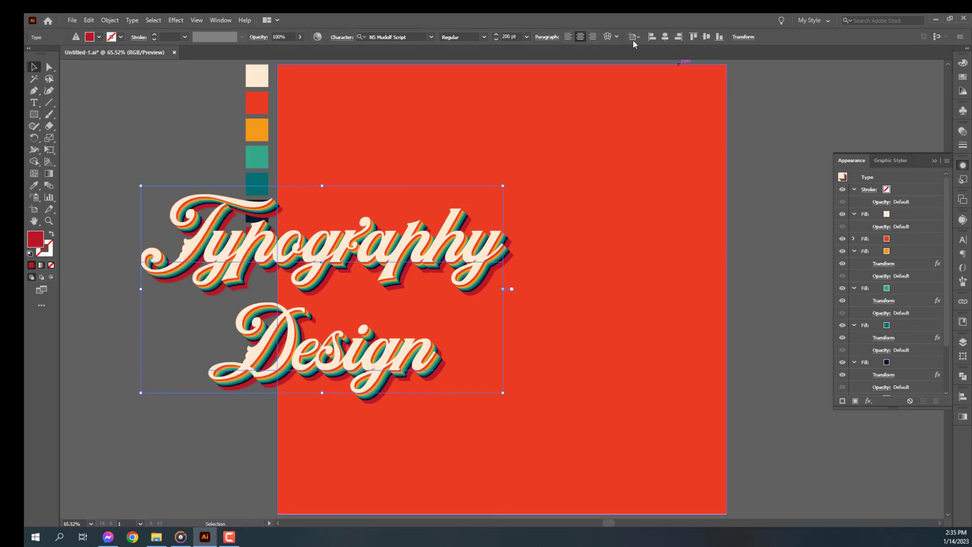
{"action": "left_click", "coordinate": [665, 36]}
{"action": "left_click", "coordinate": [745, 174]}
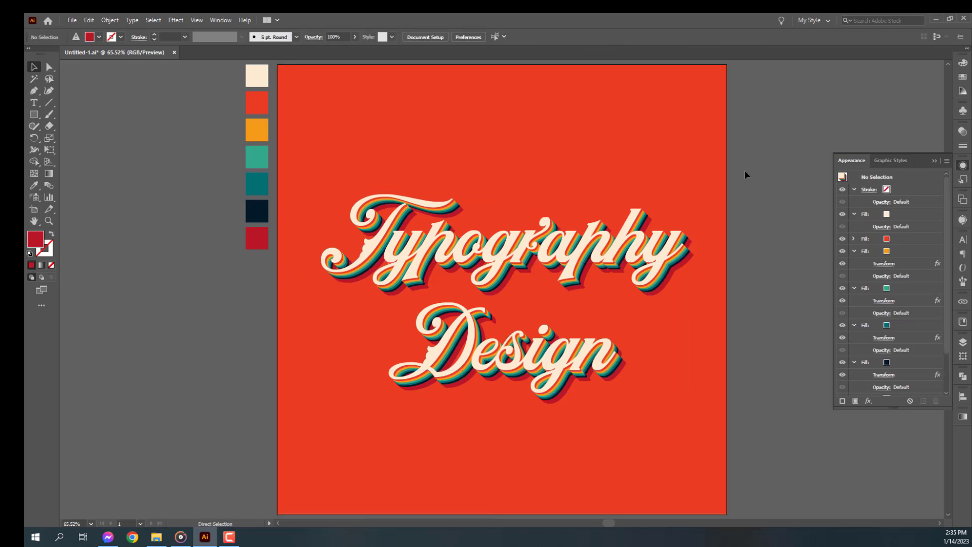
{"action": "key", "text": "ctrl+1"}
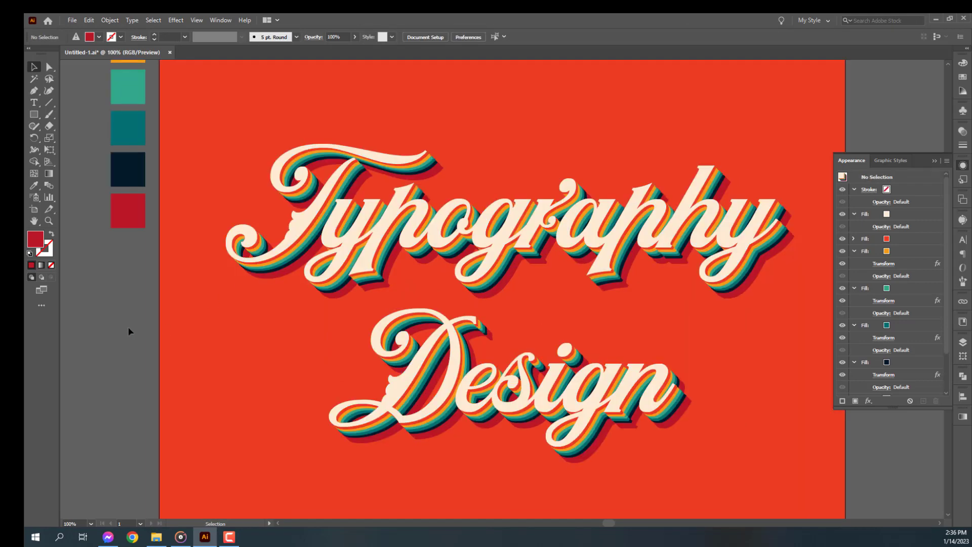
{"action": "key", "text": "ctrl+0"}
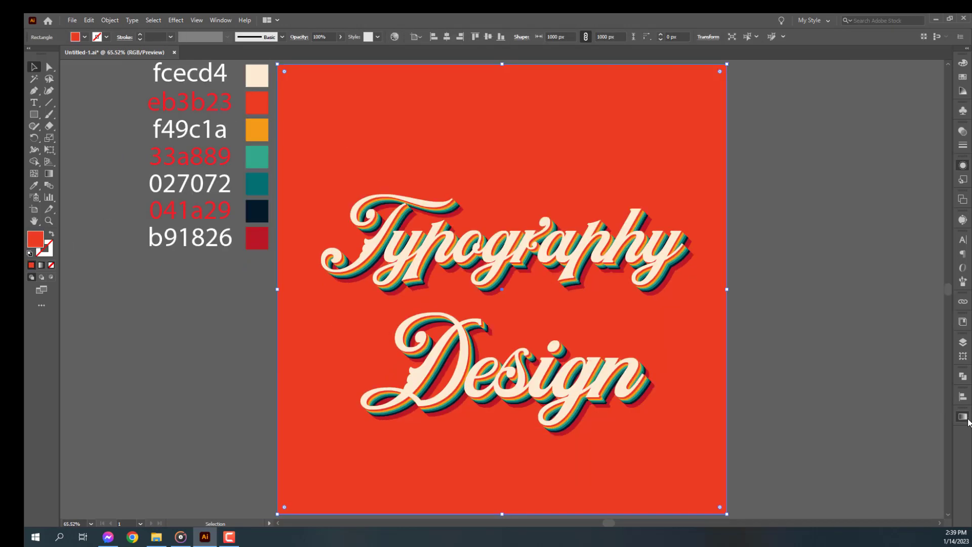
Step: Fill the background square with a white-to-black radial gradient and extend its radius past the square's right edge
{"action": "left_click", "coordinate": [963, 417]}
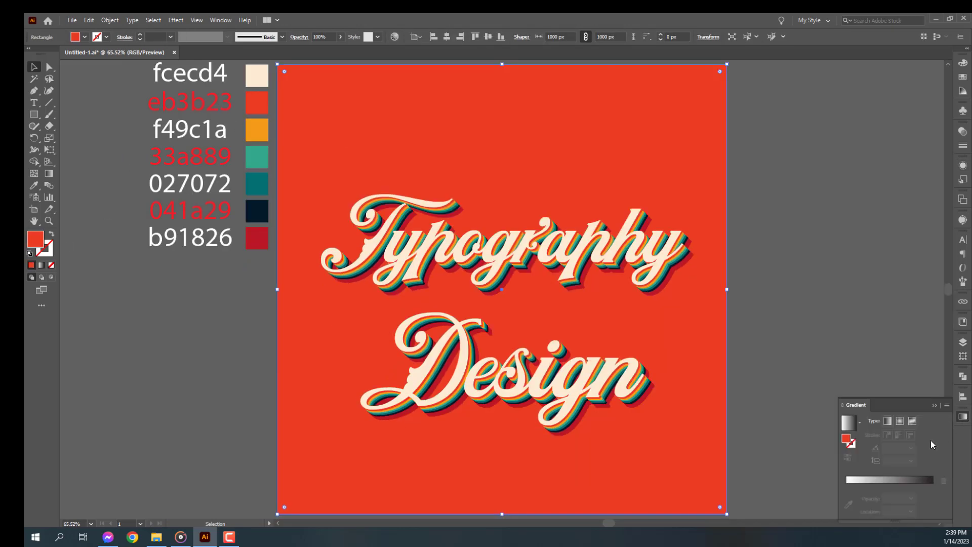
{"action": "left_click", "coordinate": [849, 426]}
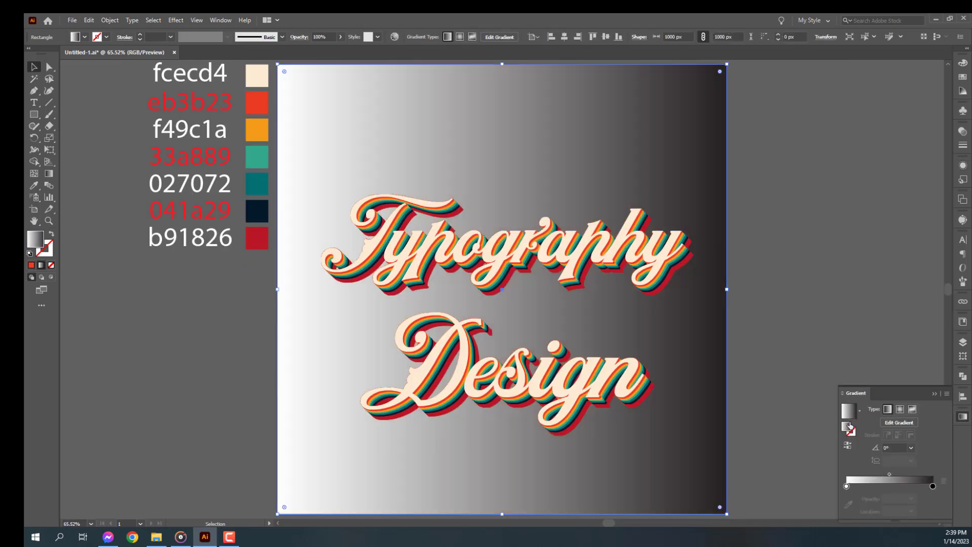
{"action": "left_click", "coordinate": [904, 411]}
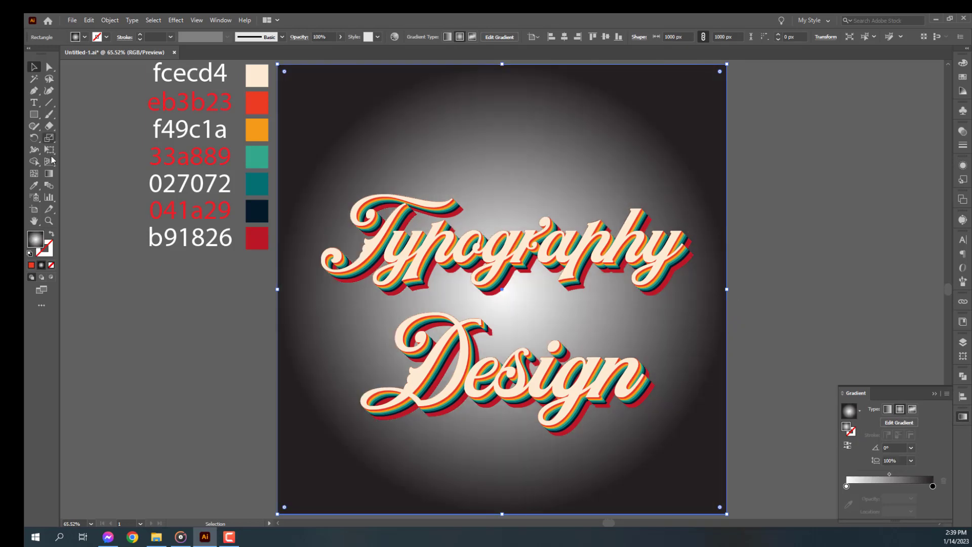
{"action": "left_click", "coordinate": [49, 174]}
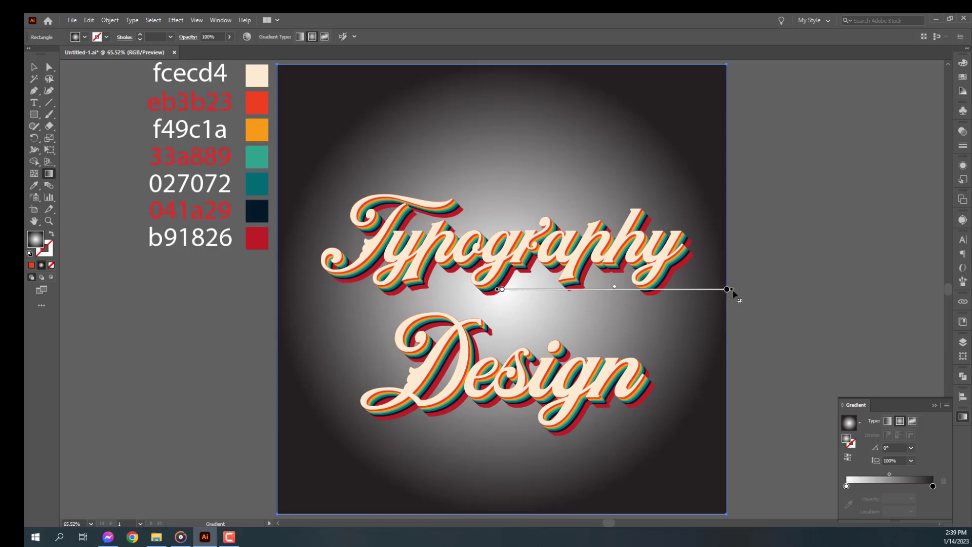
{"action": "left_click_drag", "start_coordinate": [732, 292], "coordinate": [825, 289]}
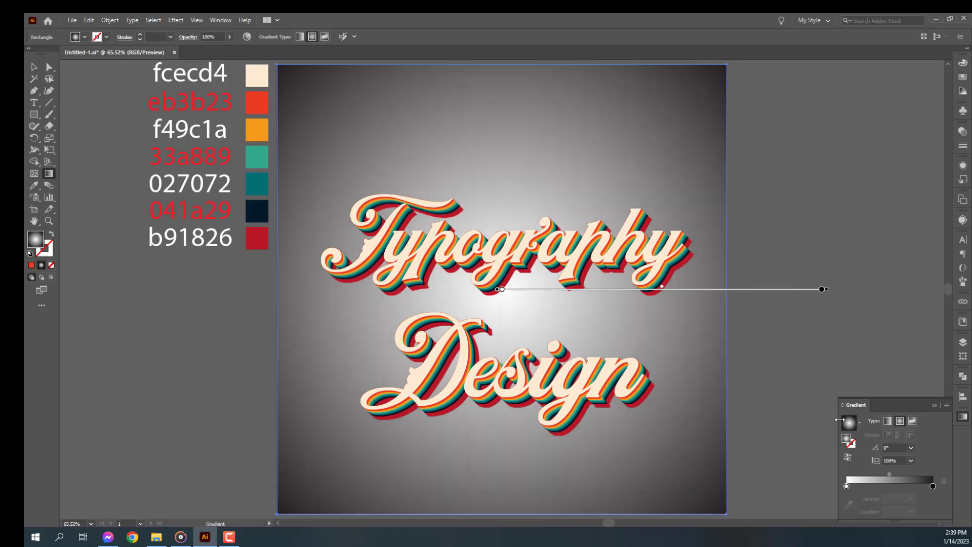
Step: Set both colour stops of the background square's radial gradient to the eb3b23 red sampled from the swatch
{"action": "left_click", "coordinate": [847, 486]}
{"action": "left_click", "coordinate": [849, 505]}
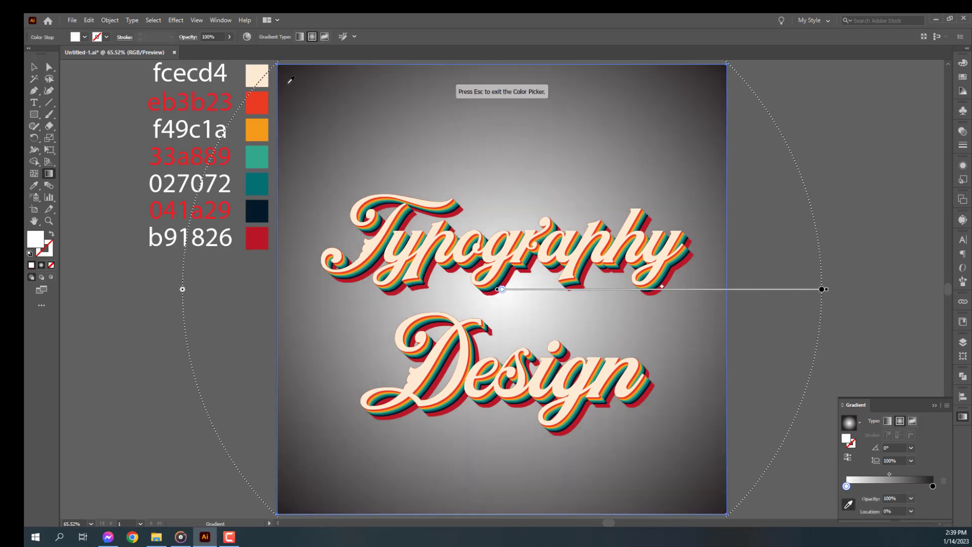
{"action": "left_click", "coordinate": [257, 102]}
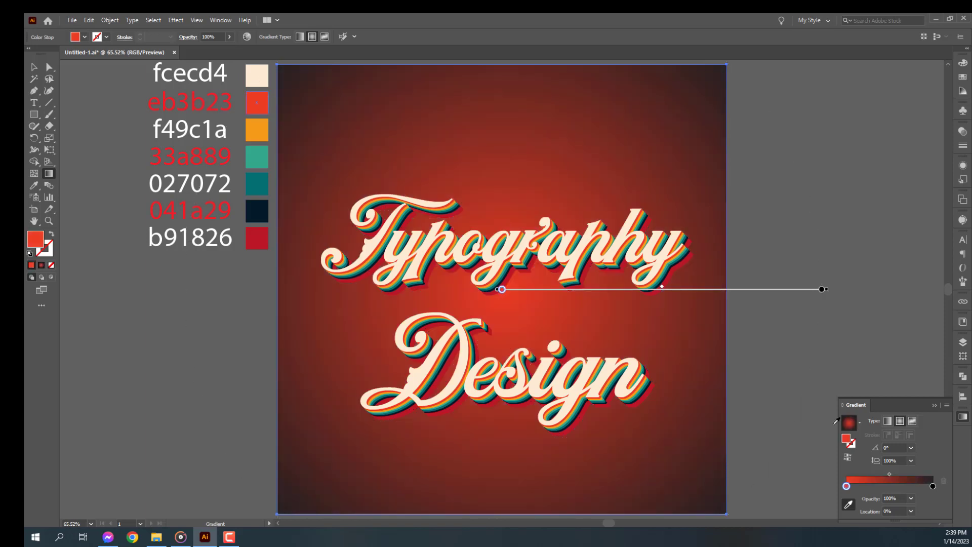
{"action": "left_click", "coordinate": [933, 486]}
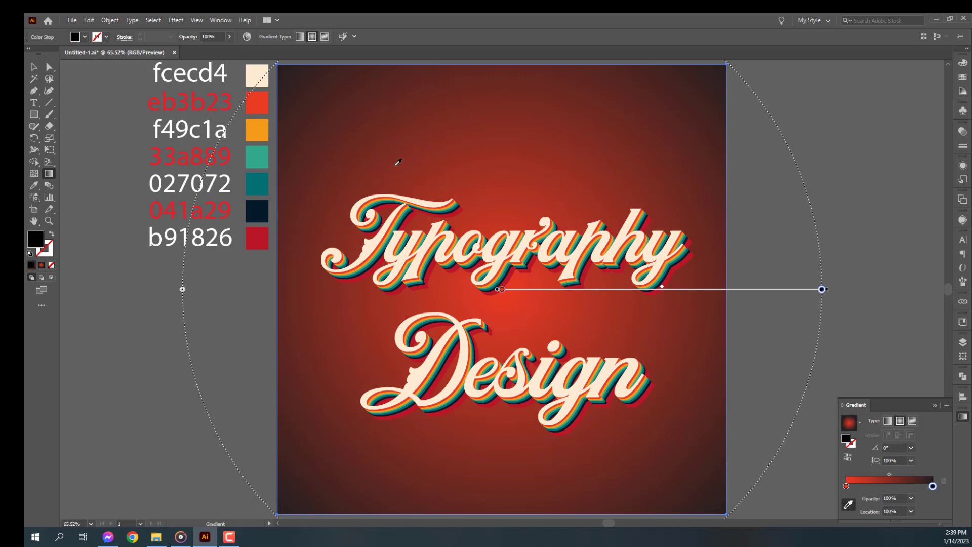
{"action": "left_click", "coordinate": [257, 103]}
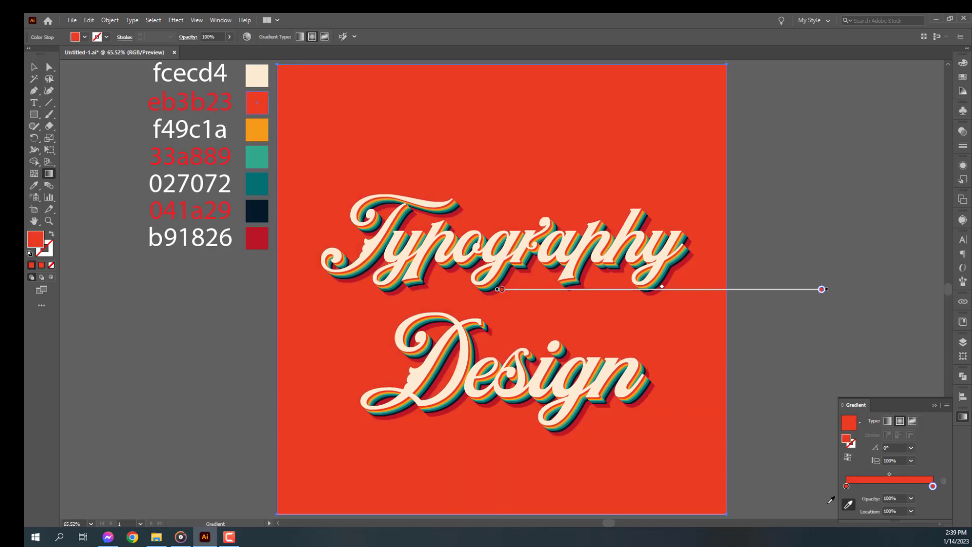
Step: Recolour the gradient's centre stop with the b91826 swatch, reverse the gradient direction and deselect the square
{"action": "left_click", "coordinate": [846, 486]}
{"action": "left_click", "coordinate": [848, 503]}
{"action": "left_click", "coordinate": [258, 238]}
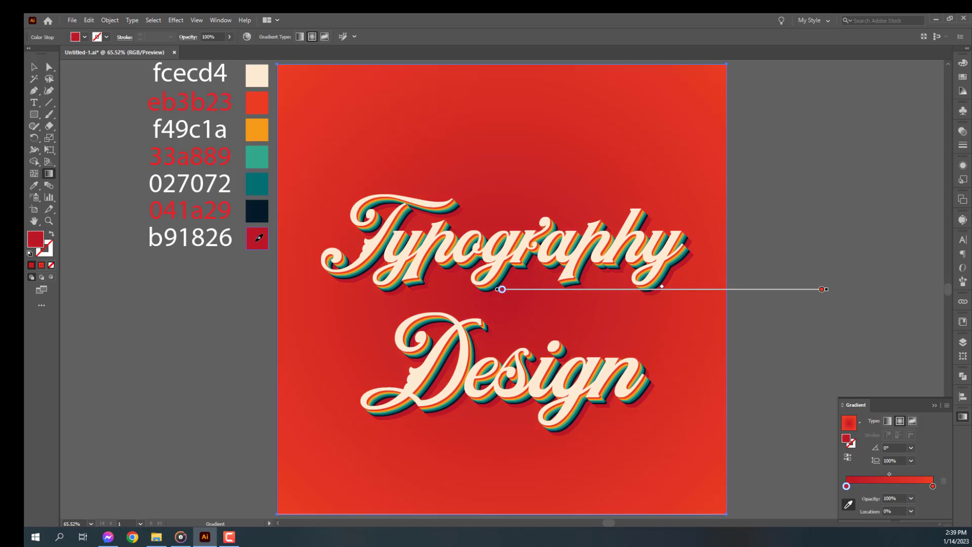
{"action": "left_click", "coordinate": [848, 458]}
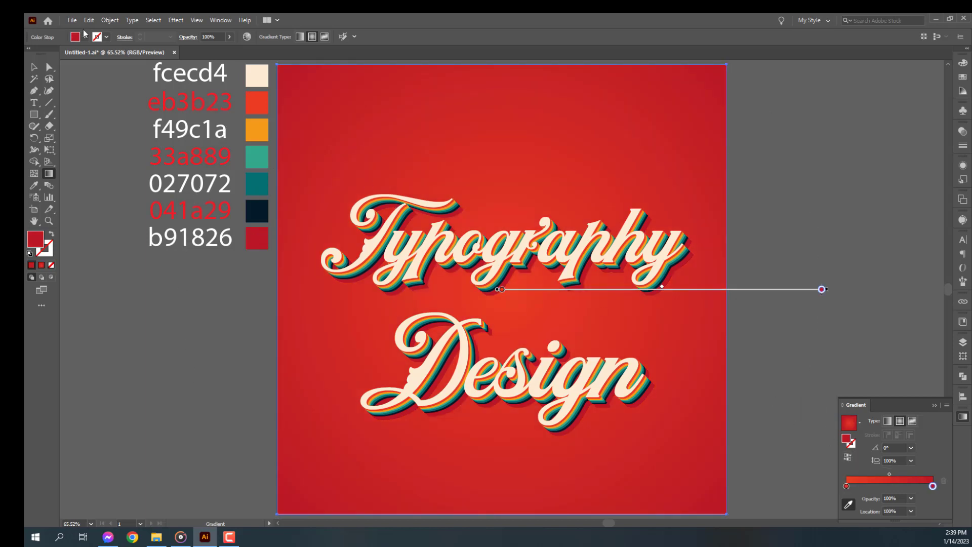
{"action": "left_click", "coordinate": [33, 67]}
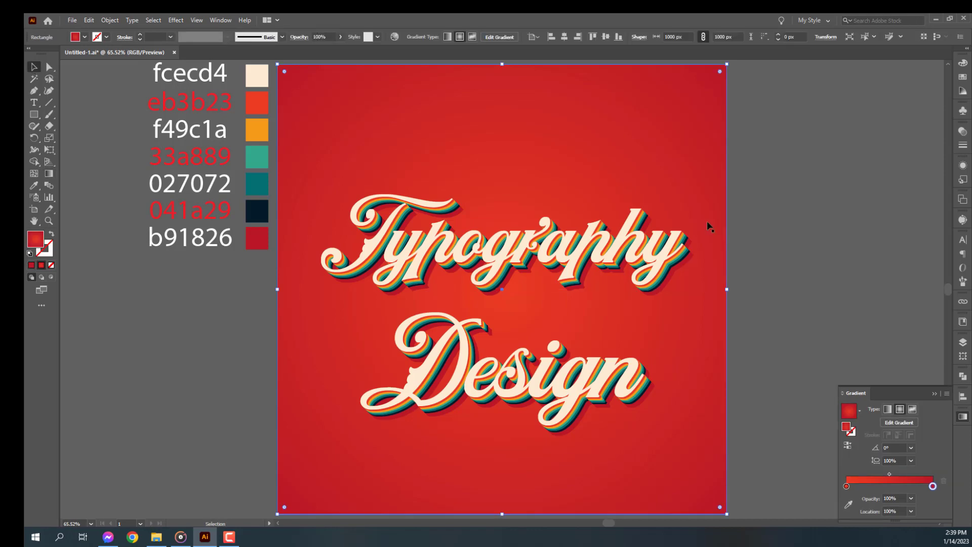
{"action": "left_click", "coordinate": [826, 226]}
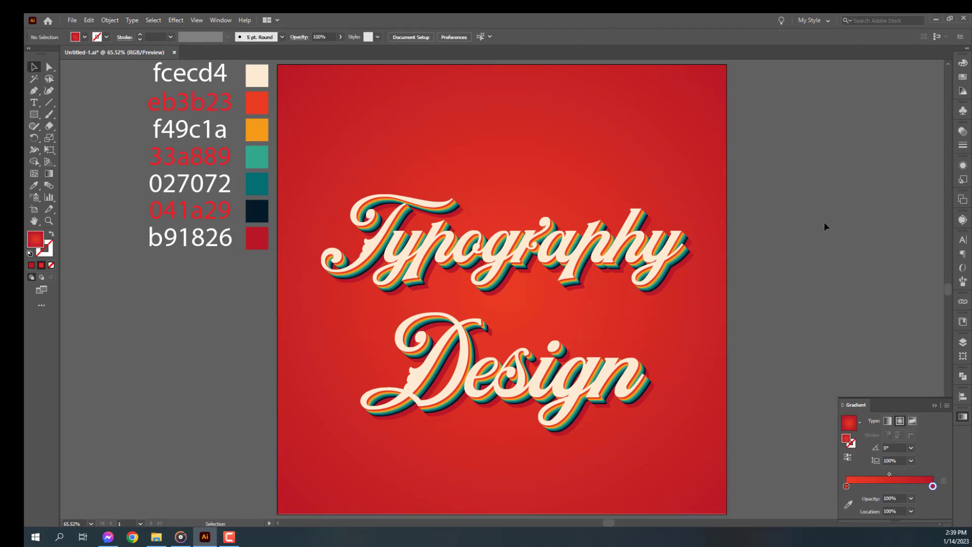
Step: Set the copies of the Transform effect on the text's eb3b23 red fill to 5
{"action": "key", "text": "ctrl+minus"}
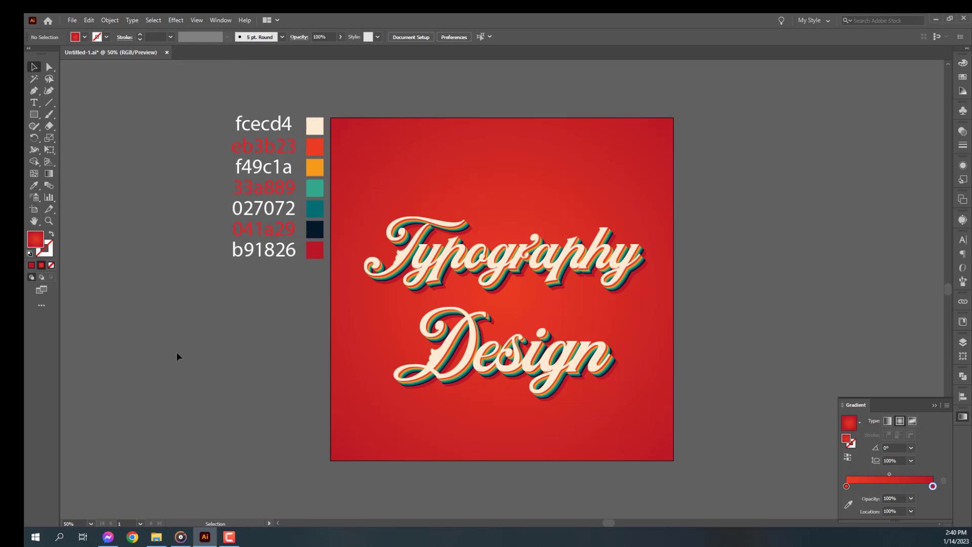
{"action": "key", "text": "ctrl+plus"}
{"action": "key", "text": "ctrl+plus"}
{"action": "key", "text": "ctrl+plus"}
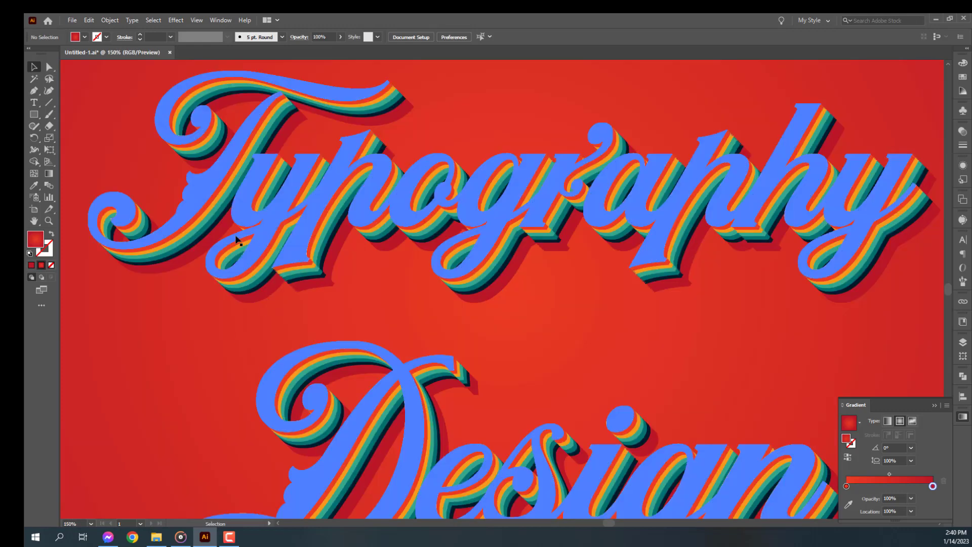
{"action": "left_click", "coordinate": [236, 239]}
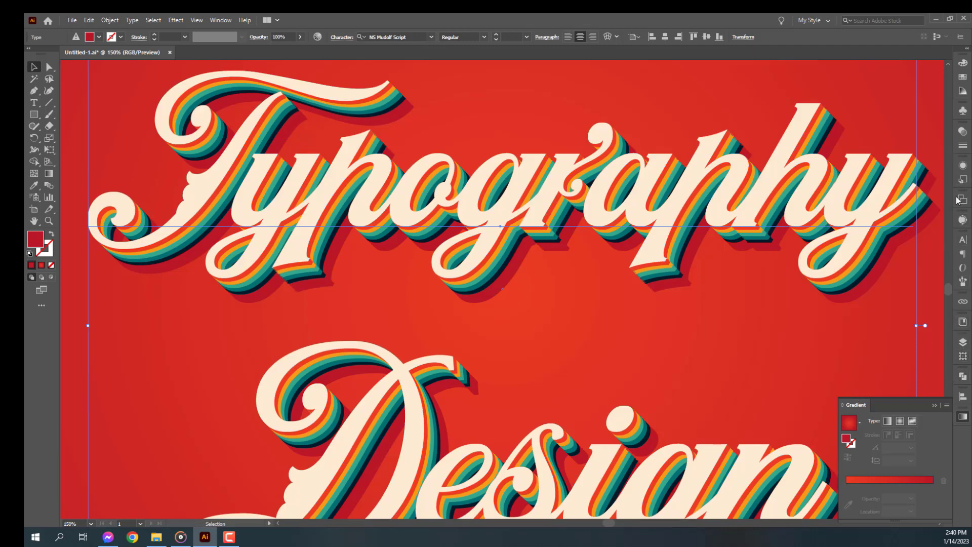
{"action": "left_click", "coordinate": [964, 168]}
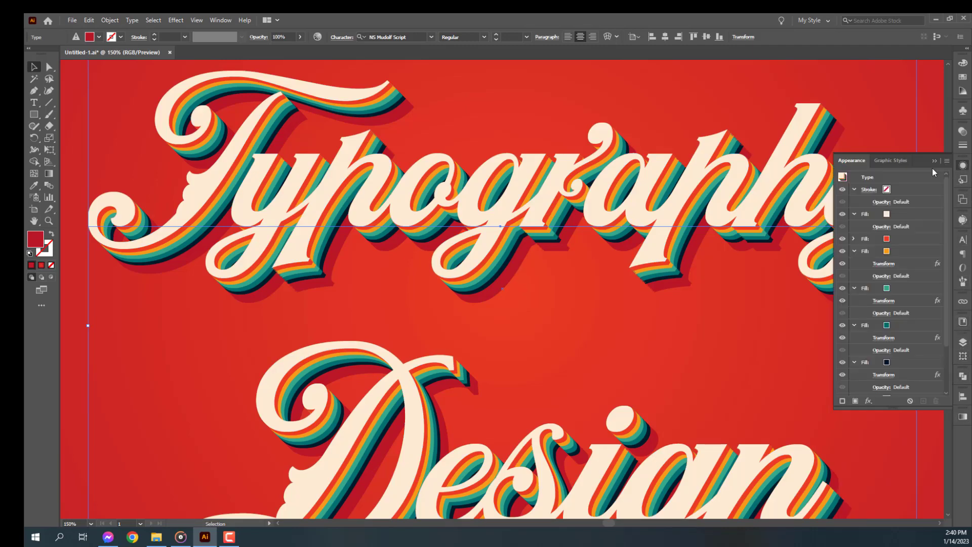
{"action": "left_click", "coordinate": [909, 229]}
{"action": "left_click", "coordinate": [867, 238]}
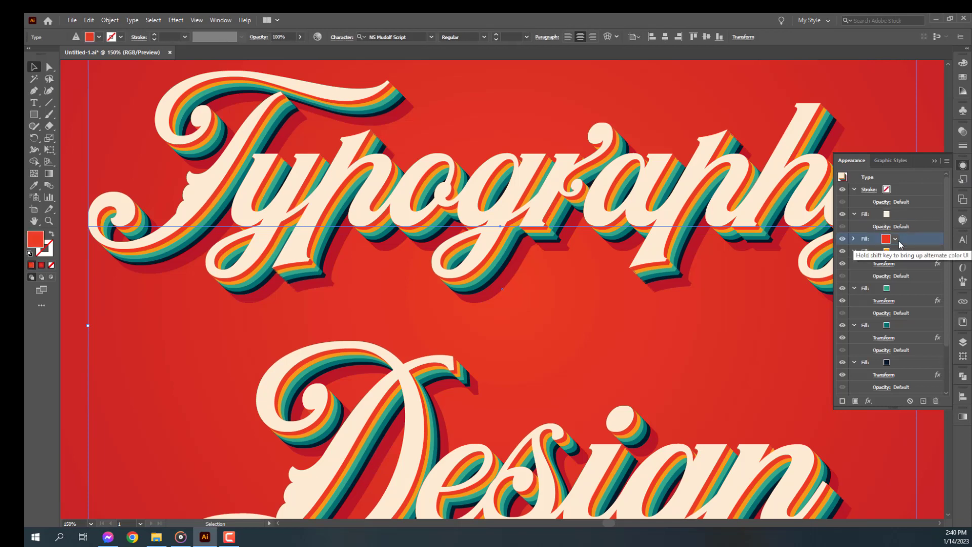
{"action": "left_click", "coordinate": [855, 239]}
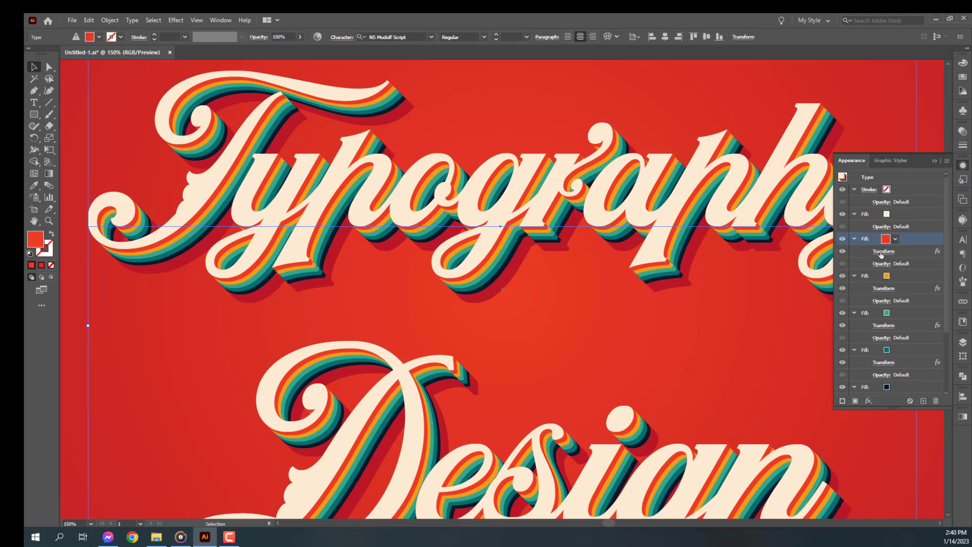
{"action": "left_click", "coordinate": [881, 252]}
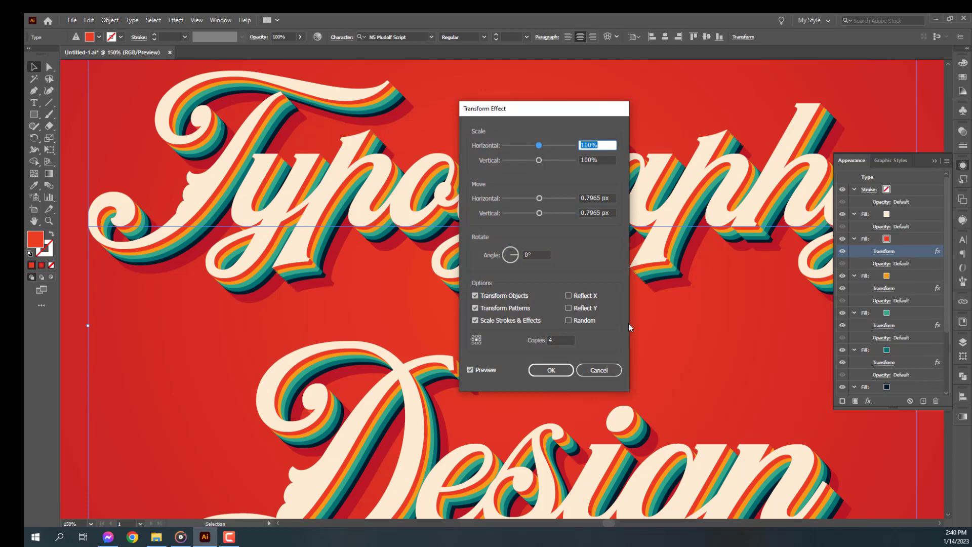
{"action": "left_click", "coordinate": [561, 340]}
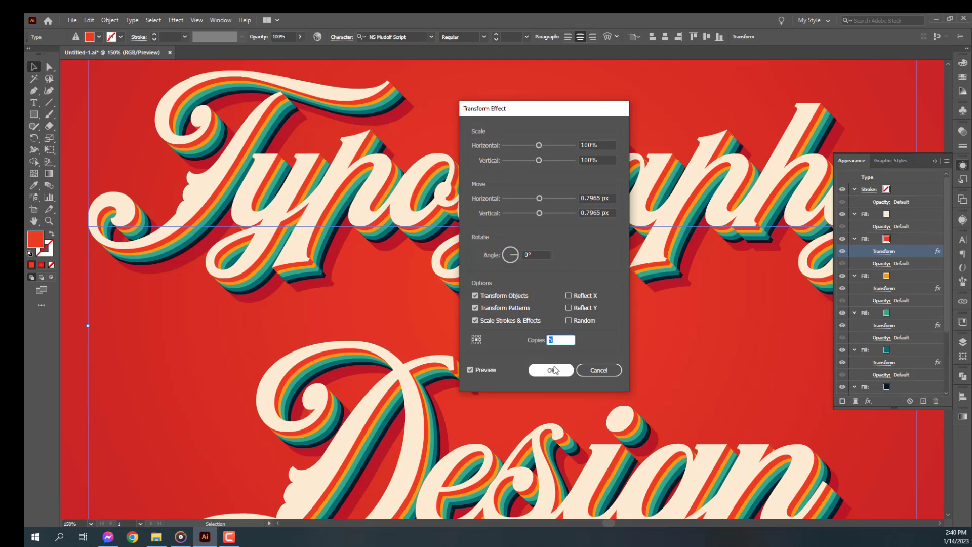
{"action": "left_click", "coordinate": [551, 370]}
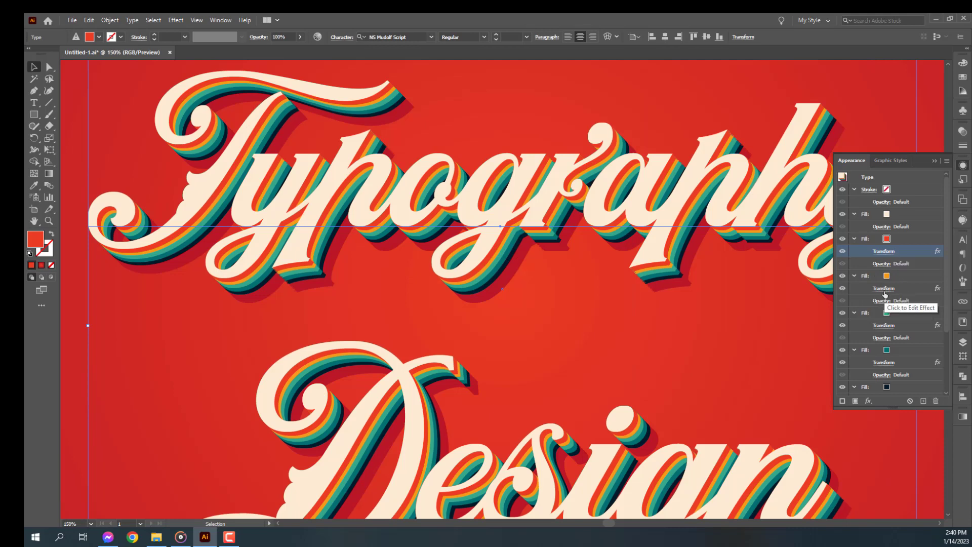
Step: Set the copies of the Transform effect on the text's orange fill to 10
{"action": "left_click", "coordinate": [884, 289]}
{"action": "double_click", "coordinate": [566, 340]}
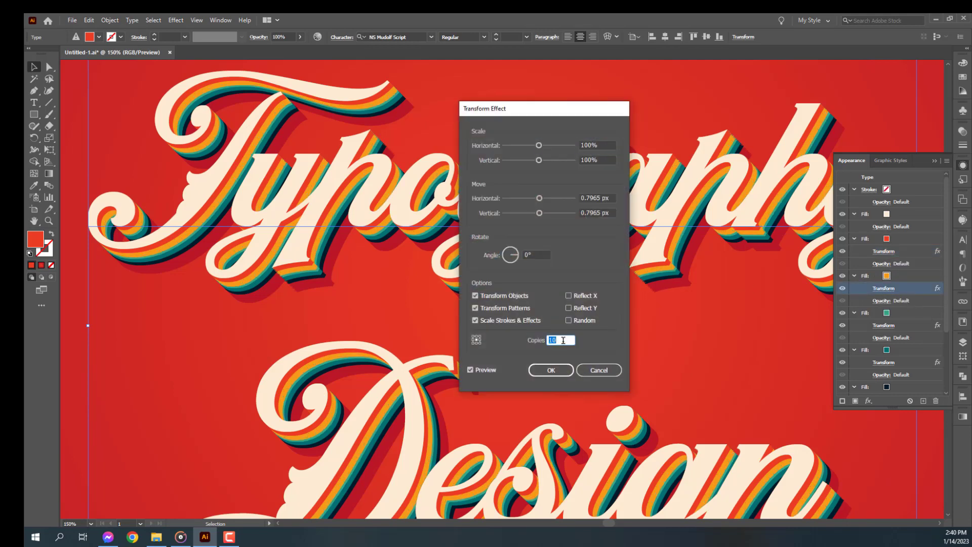
{"action": "left_click", "coordinate": [551, 370]}
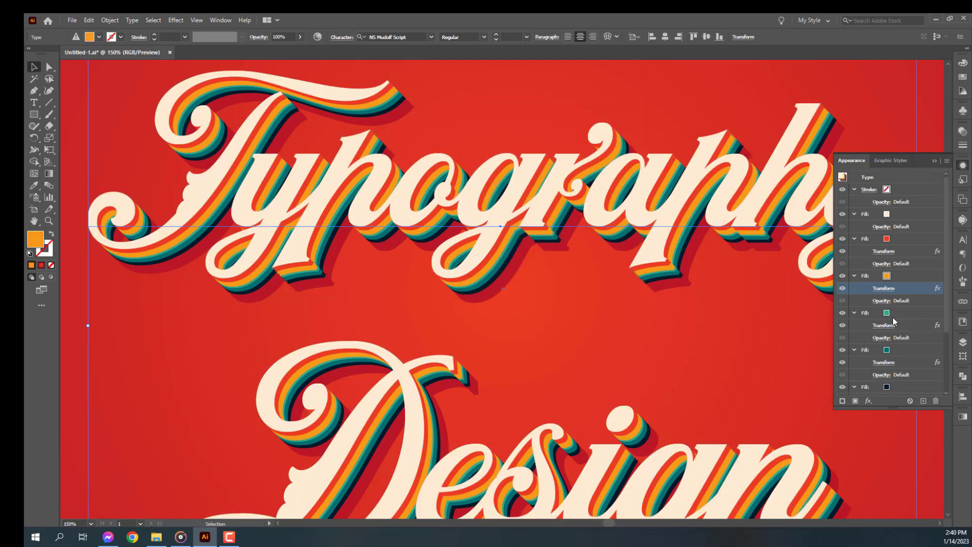
Step: Increase the number of copies in the Transform effect of the text's light green fill
{"action": "left_click", "coordinate": [885, 327]}
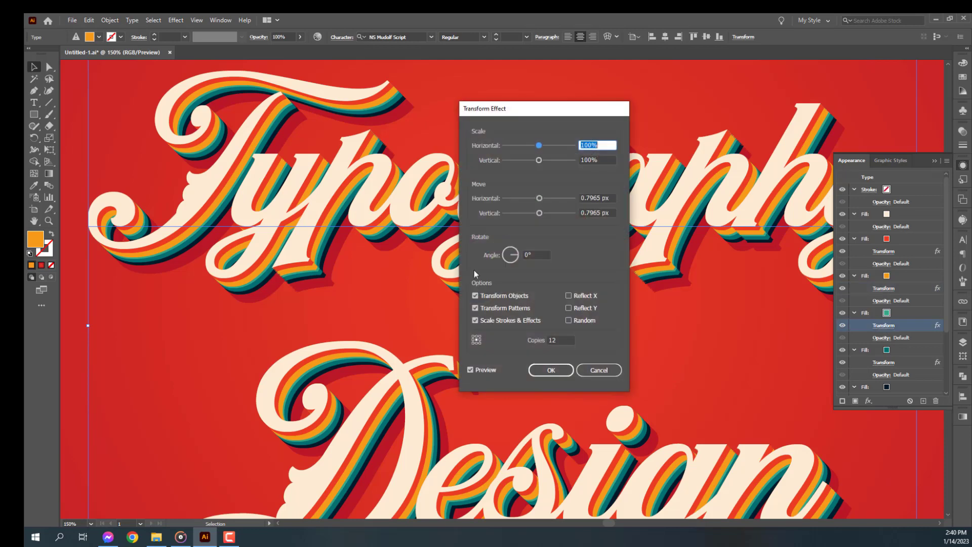
{"action": "left_click", "coordinate": [564, 339]}
{"action": "key", "text": "Up"}
{"action": "key", "text": "Up"}
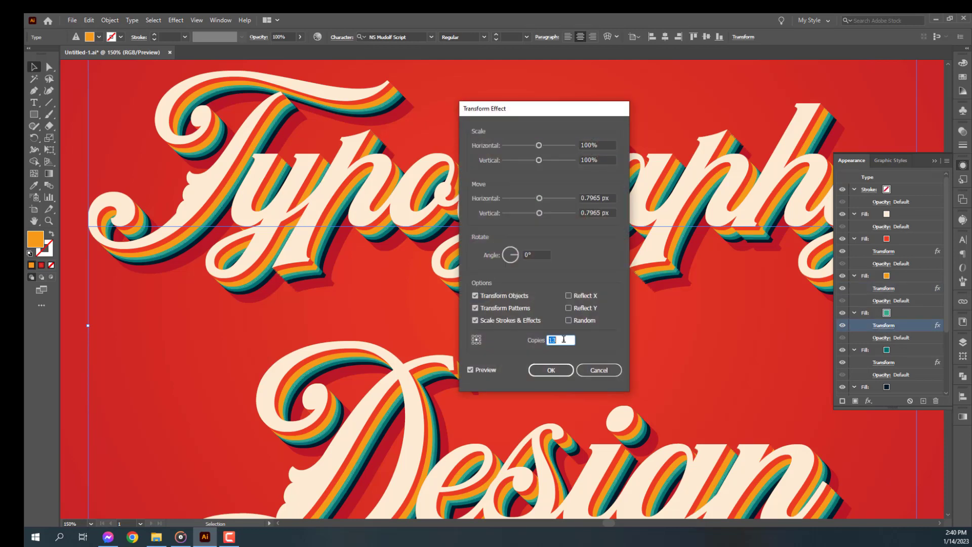
{"action": "left_click", "coordinate": [549, 365]}
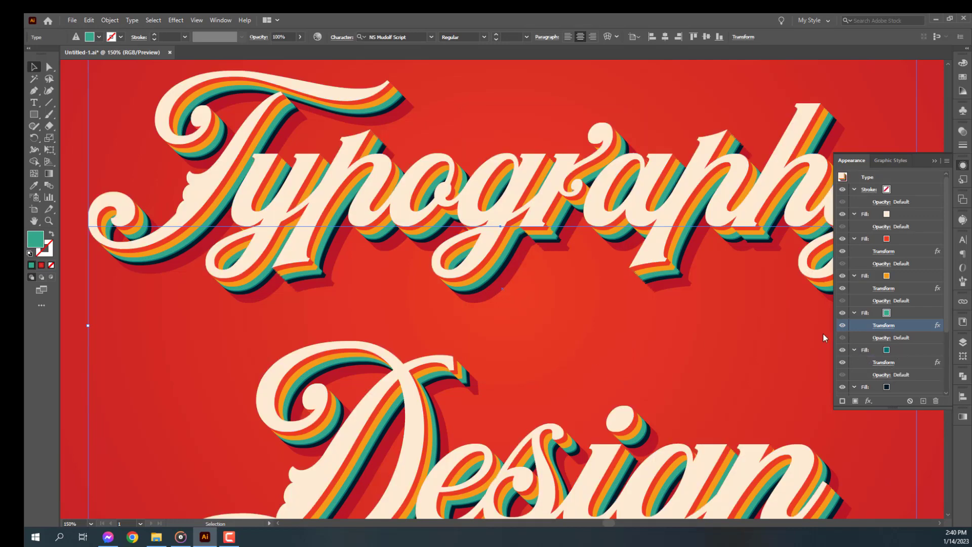
Step: Set the copies of the Transform effect on the text's dark teal fill to 20
{"action": "left_click", "coordinate": [886, 362]}
{"action": "left_click", "coordinate": [561, 341]}
{"action": "key", "text": "Up"}
{"action": "key", "text": "Up"}
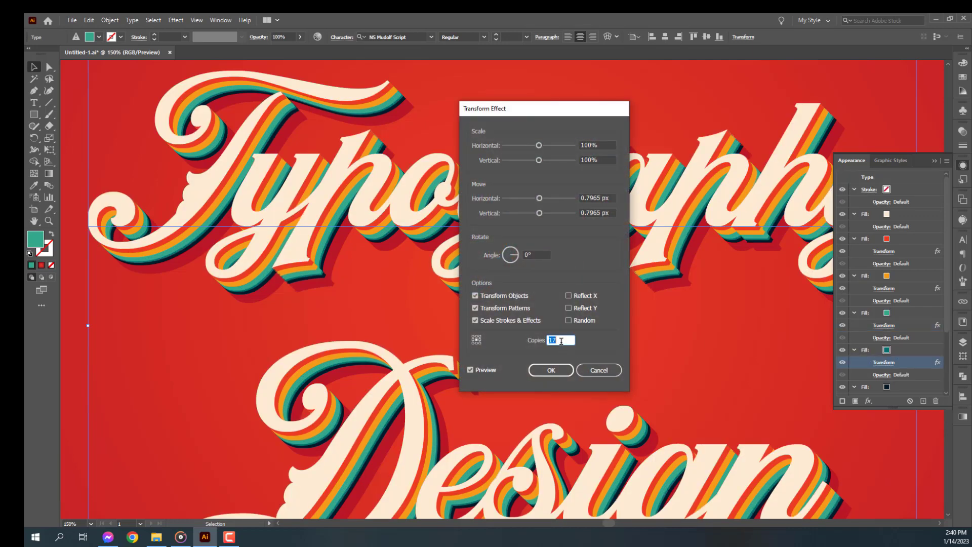
{"action": "key", "text": "Up"}
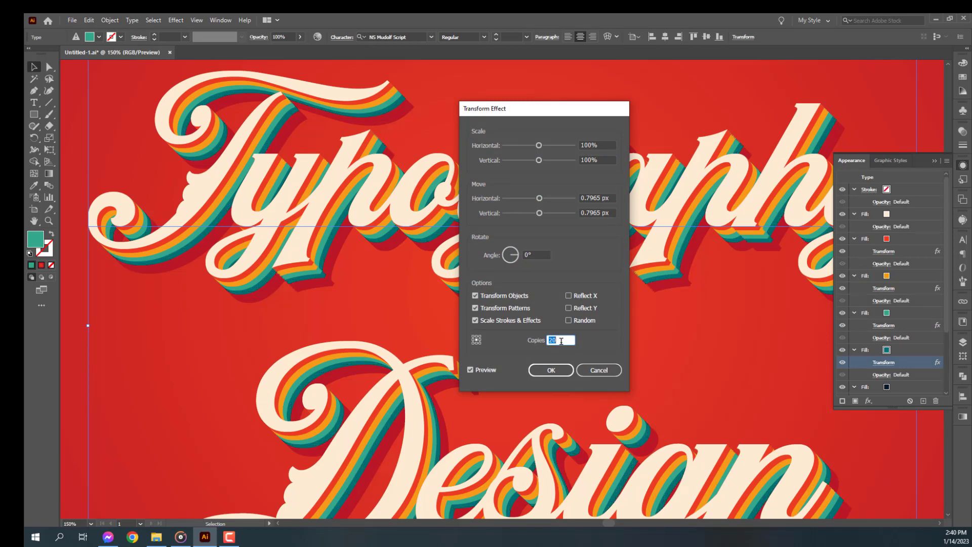
{"action": "left_click", "coordinate": [557, 369]}
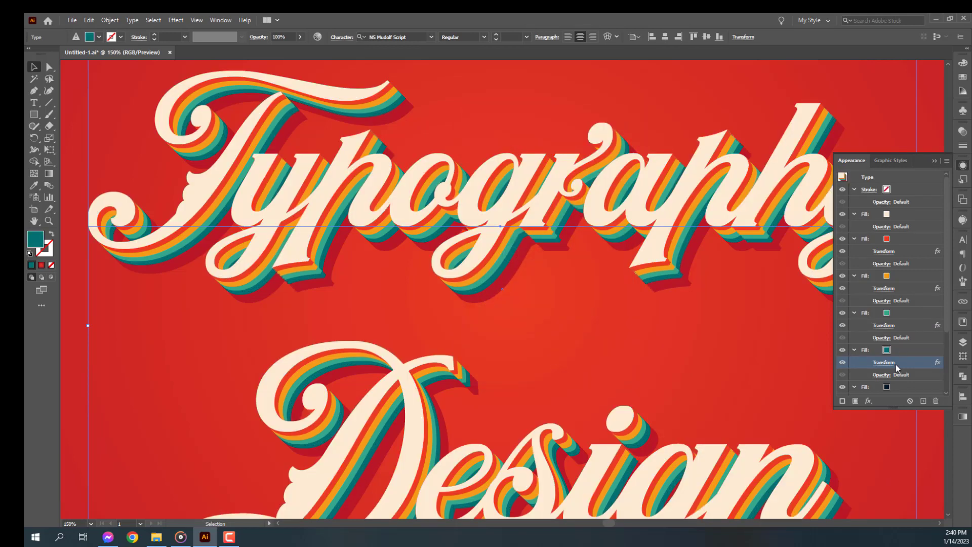
Step: Increase the number of copies in the Transform effect of the text's dark navy fill
{"action": "scroll", "coordinate": [914, 353], "scroll_direction": "down", "scroll_amount": 3}
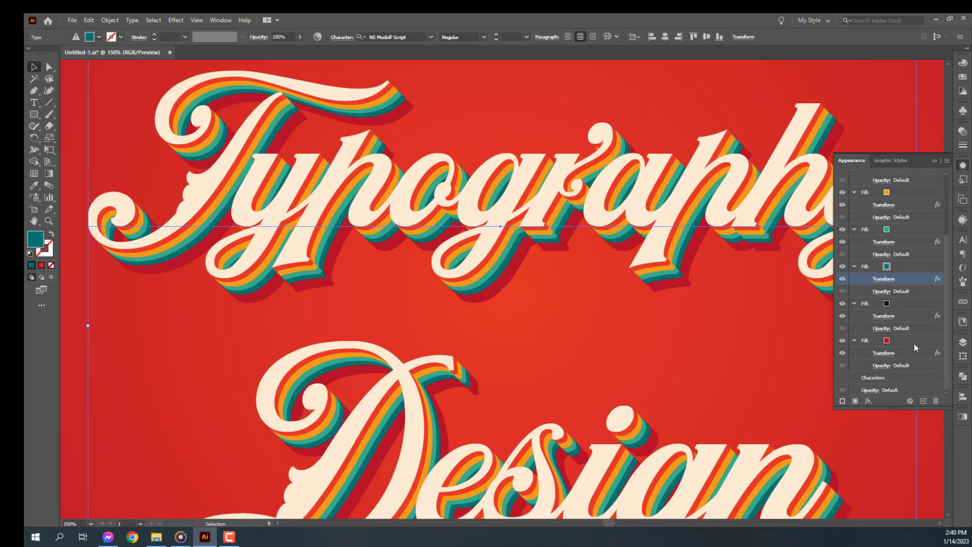
{"action": "left_click", "coordinate": [883, 316]}
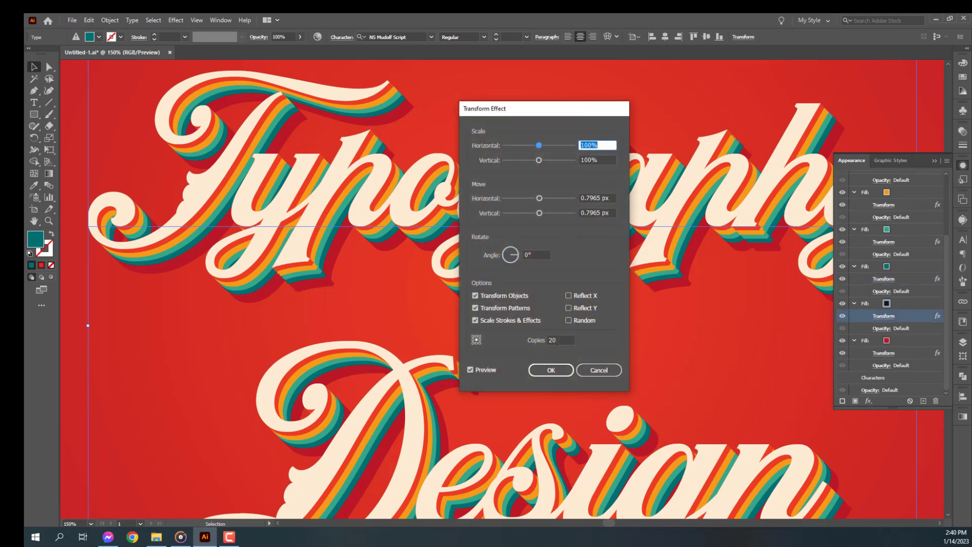
{"action": "left_click", "coordinate": [557, 340]}
{"action": "key", "text": "Up"}
{"action": "key", "text": "Up"}
{"action": "key", "text": "Up"}
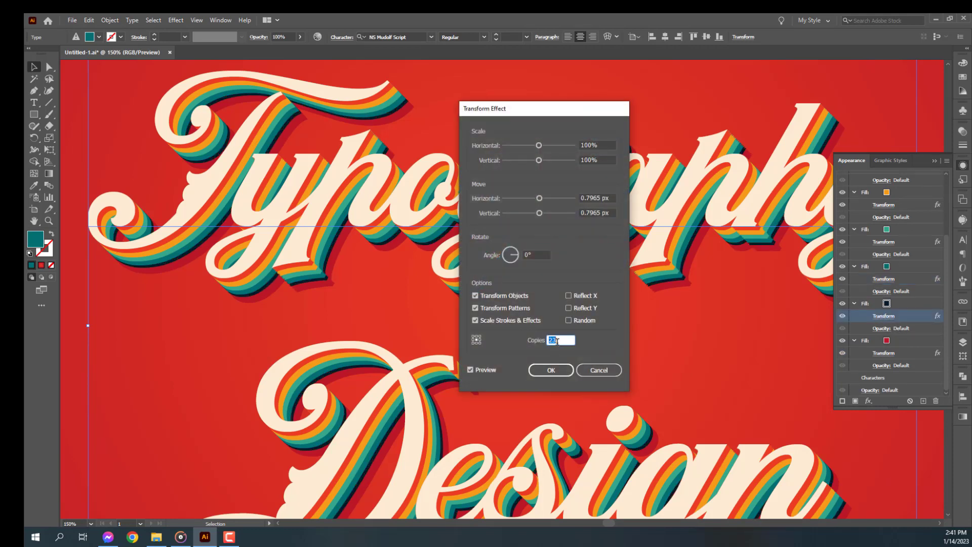
{"action": "key", "text": "Up"}
{"action": "key", "text": "Up"}
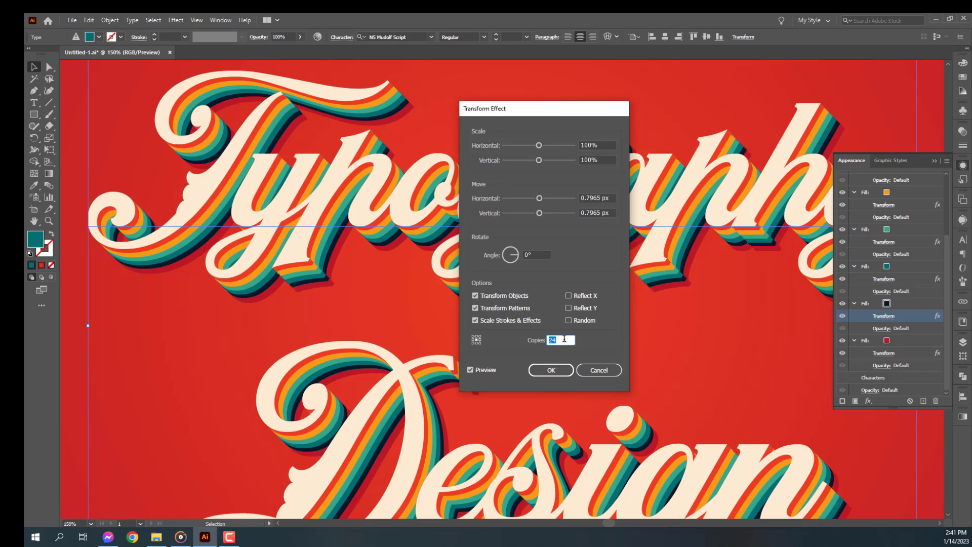
{"action": "left_click", "coordinate": [552, 370]}
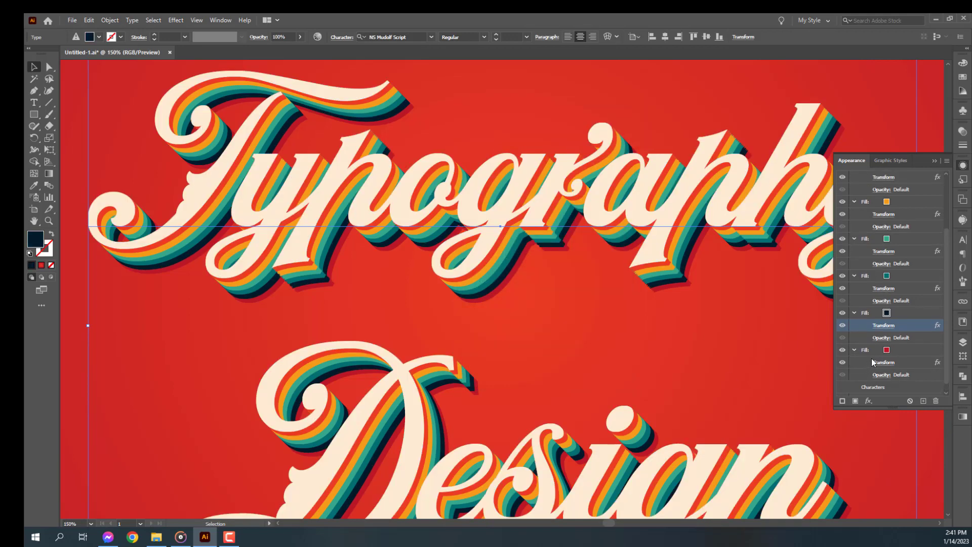
Step: Set the copies of the Transform effect on the text's bottommost crimson fill to 35
{"action": "scroll", "coordinate": [900, 361], "scroll_direction": "down", "scroll_amount": 1}
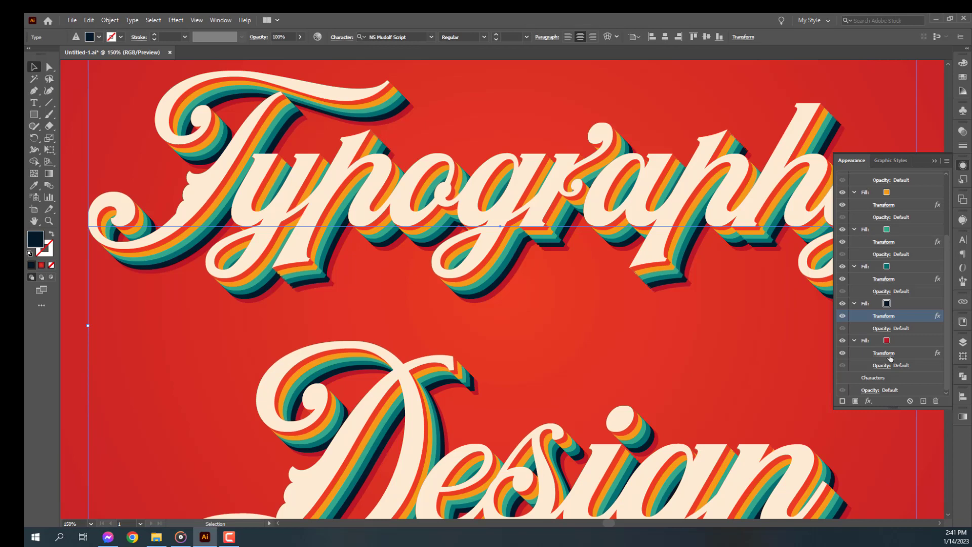
{"action": "left_click", "coordinate": [886, 353]}
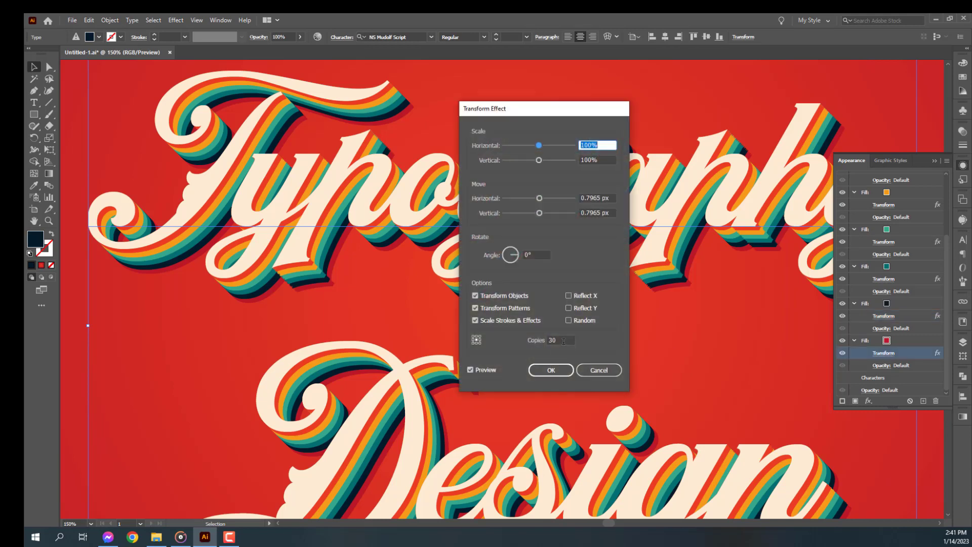
{"action": "double_click", "coordinate": [561, 340]}
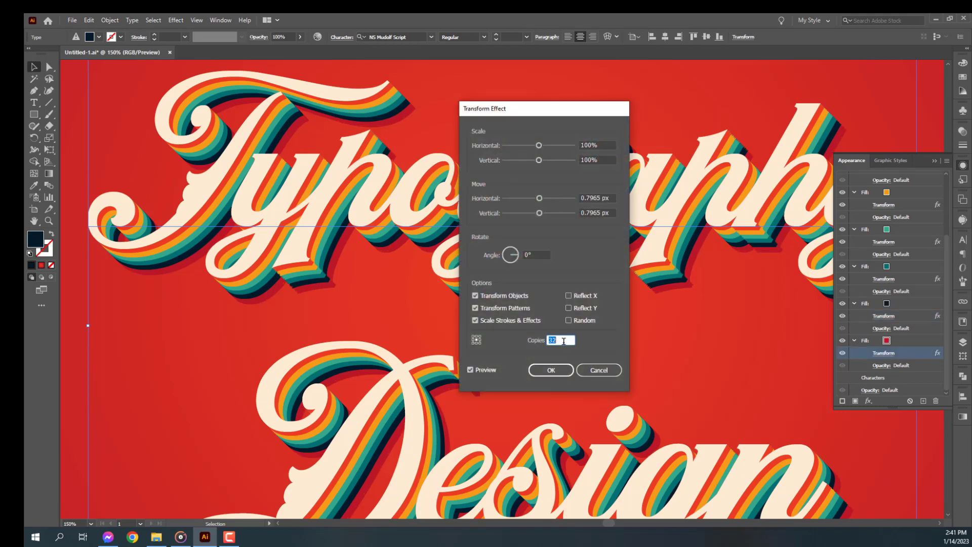
{"action": "left_click", "coordinate": [551, 370]}
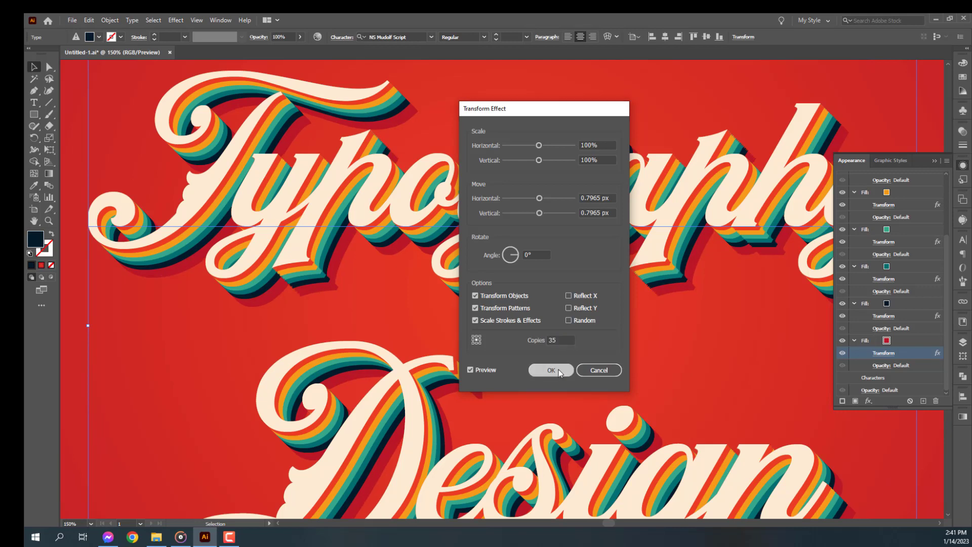
{"action": "key", "text": "ctrl+0"}
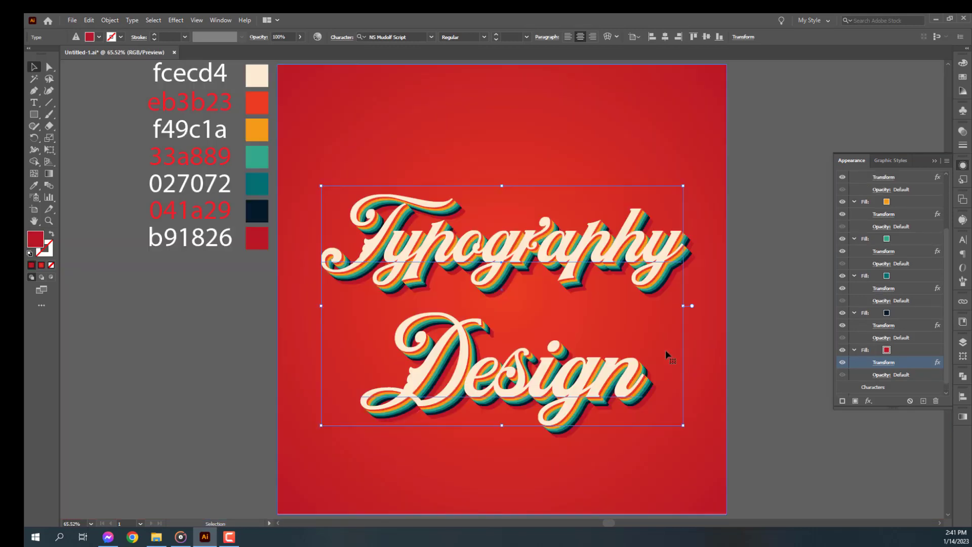
Step: Shift the background square slightly to the left, realign it with the artboard and deselect it
{"action": "left_click_drag", "start_coordinate": [262, 332], "coordinate": [257, 331]}
{"action": "left_click", "coordinate": [225, 331]}
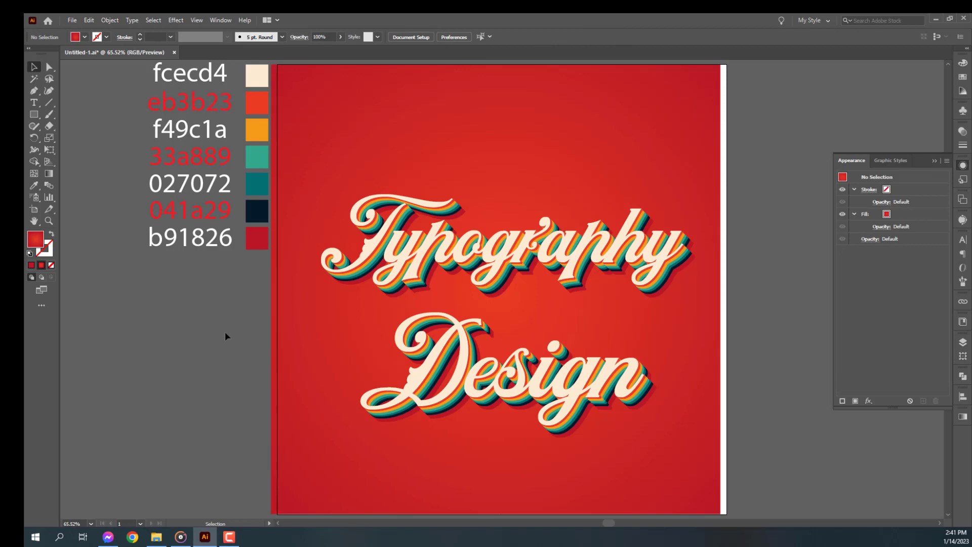
{"action": "left_click", "coordinate": [455, 163]}
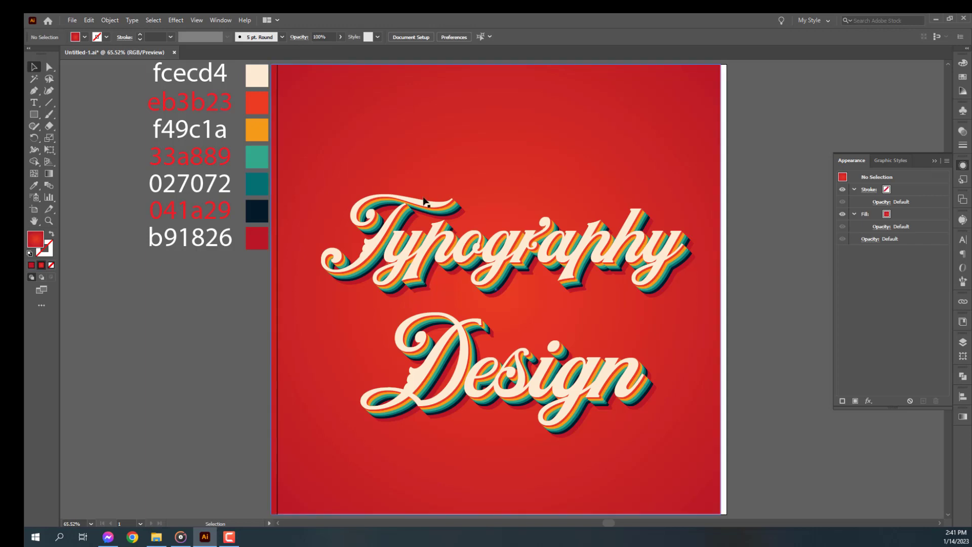
{"action": "left_click", "coordinate": [577, 37]}
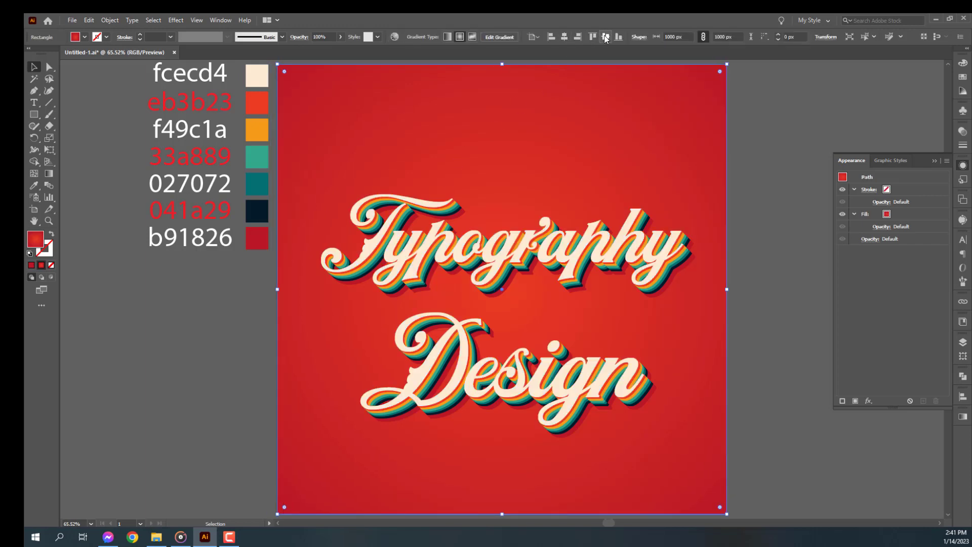
{"action": "left_click", "coordinate": [749, 114]}
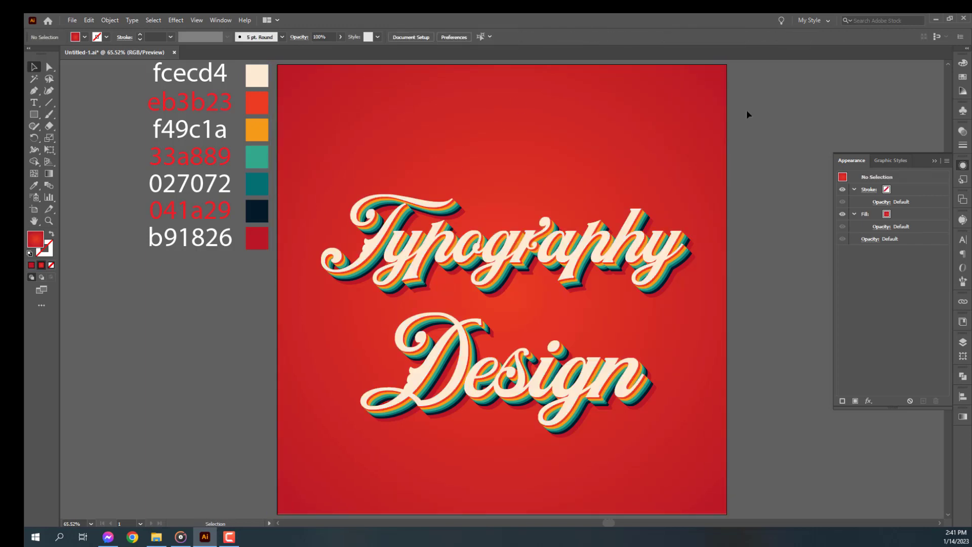